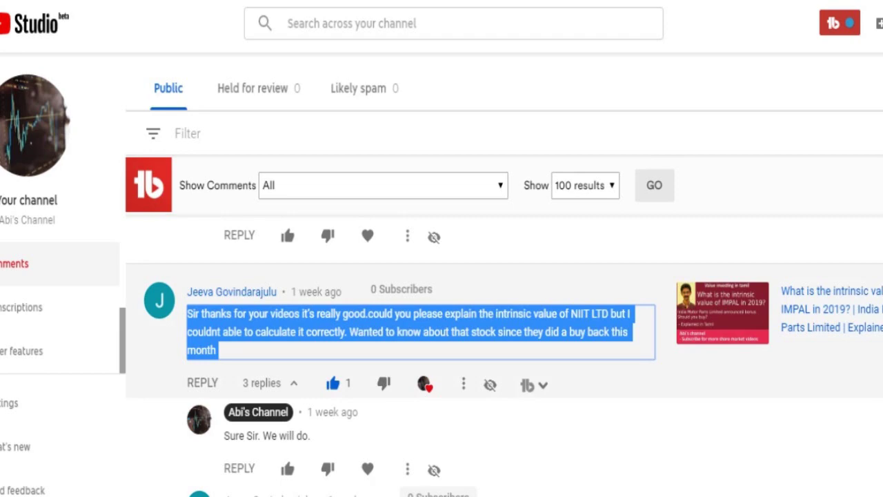
Step: Highlight the viewer comment requesting an explanation of the intrinsic value of NIIT LTD
{"action": "left_click", "coordinate": [421, 333]}
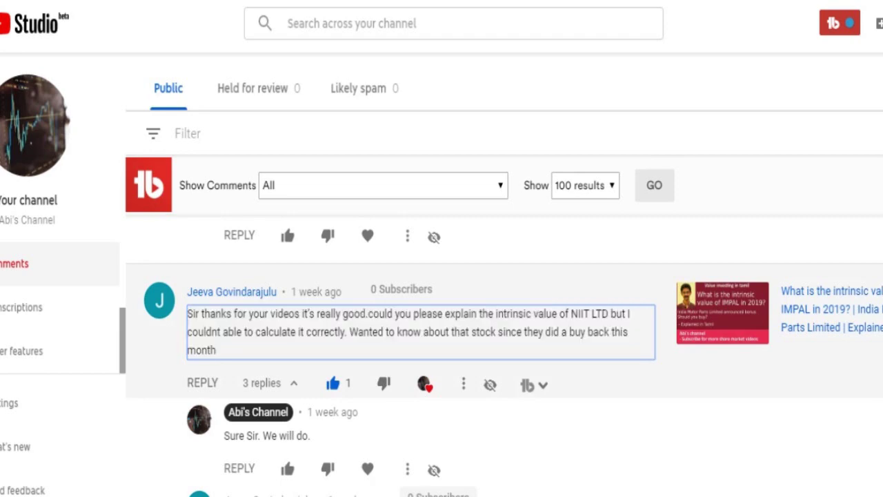
{"action": "double_click", "coordinate": [250, 332]}
{"action": "left_click_drag", "start_coordinate": [187, 314], "coordinate": [217, 350]}
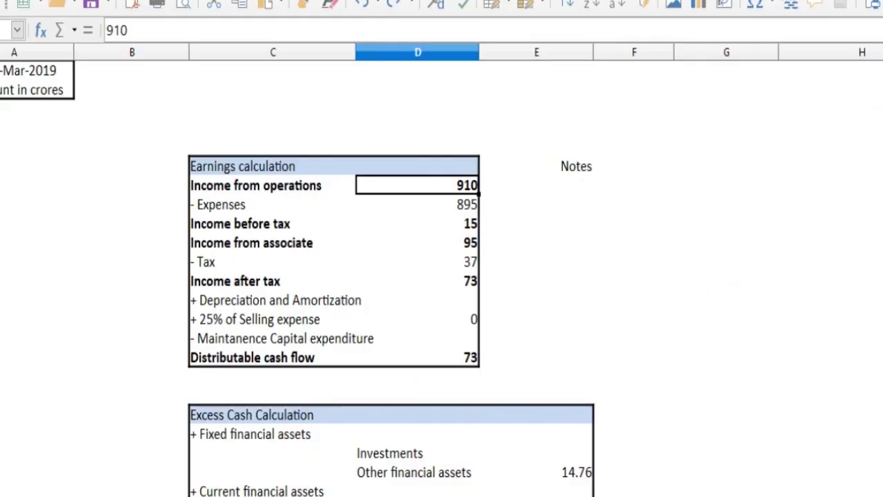
Step: Switch to the valuation spreadsheet and review the Income from operations and Expenses rows of the earnings calculation
{"action": "left_click_drag", "start_coordinate": [273, 185], "coordinate": [418, 205]}
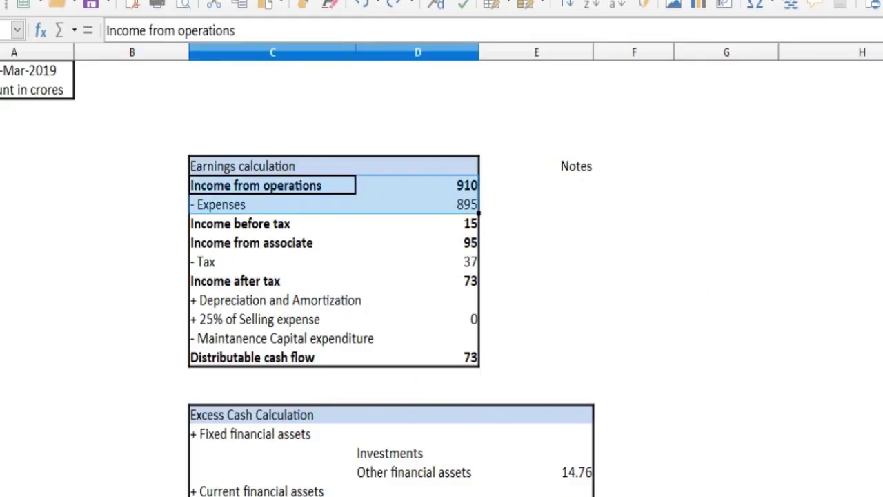
{"action": "key", "text": "shift+Up"}
{"action": "key", "text": "shift+Left"}
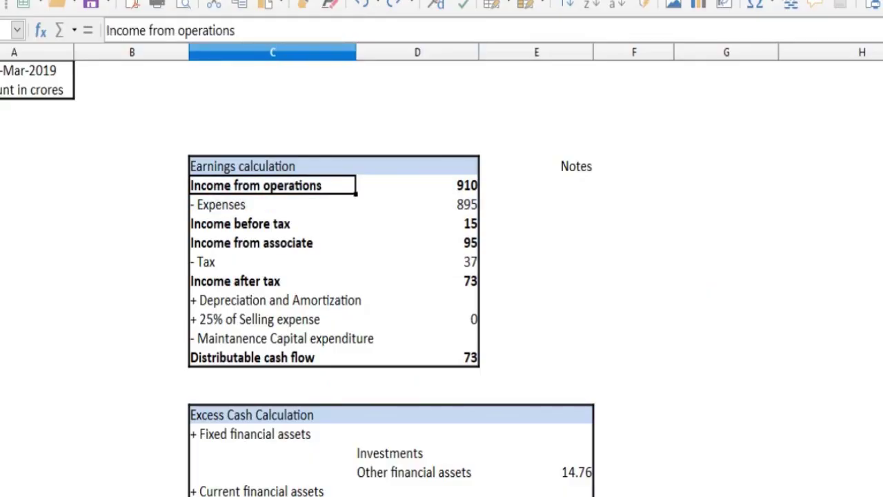
{"action": "key", "text": "Right"}
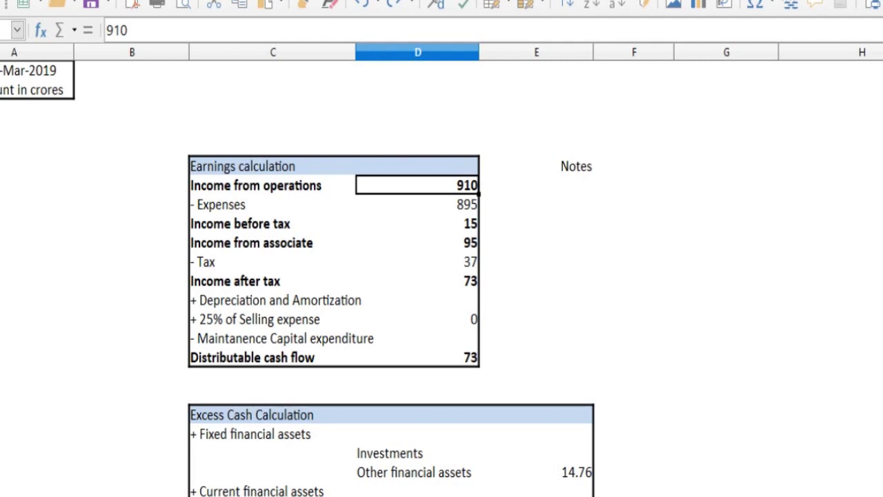
Step: Switch to the NIIT annual report and examine the March 31, 2019 revenue from operations and its Rs. Millions unit
{"action": "key", "text": "alt+Tab"}
{"action": "key", "text": "alt+Tab"}
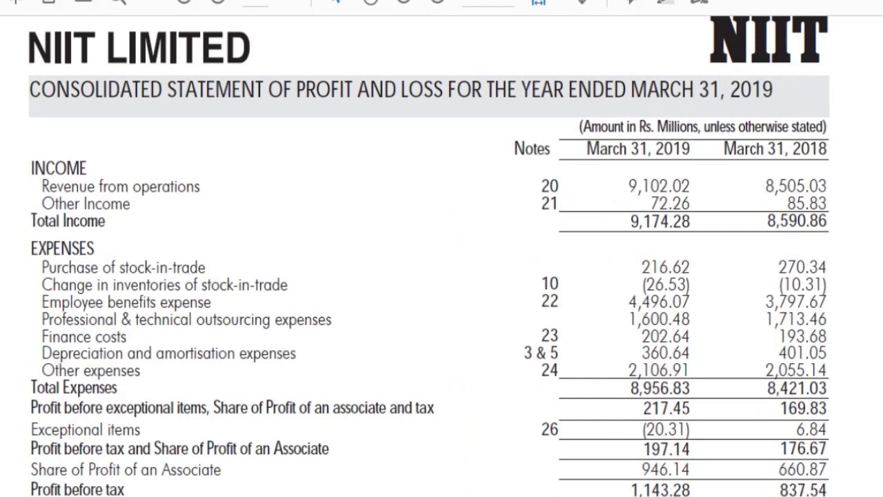
{"action": "scroll", "coordinate": [429, 256], "scroll_direction": "down", "scroll_amount": 2}
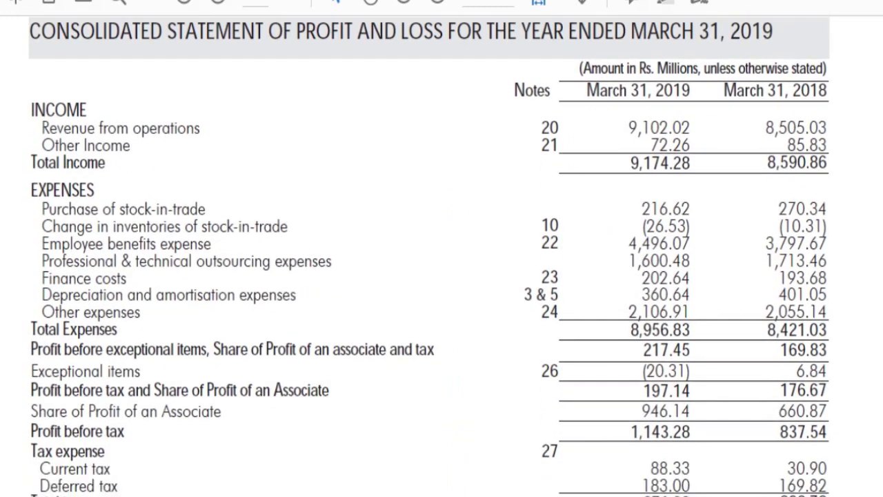
{"action": "left_click_drag", "start_coordinate": [628, 128], "coordinate": [661, 127]}
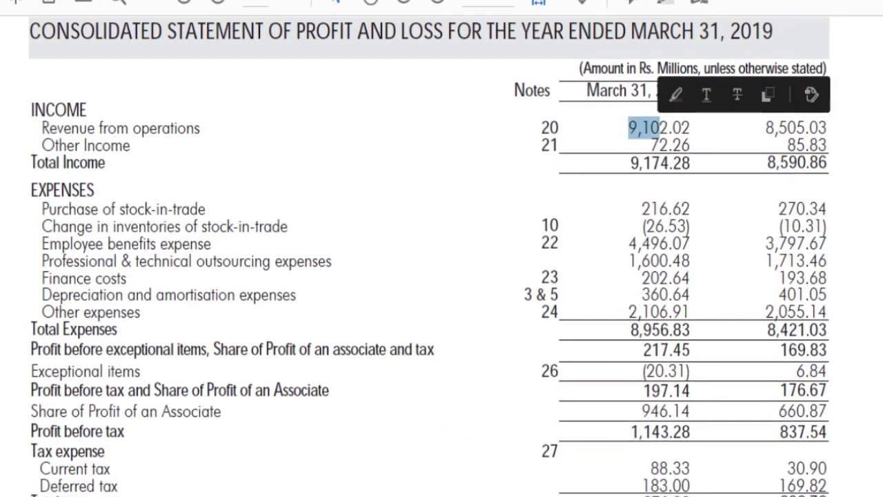
{"action": "double_click", "coordinate": [647, 69]}
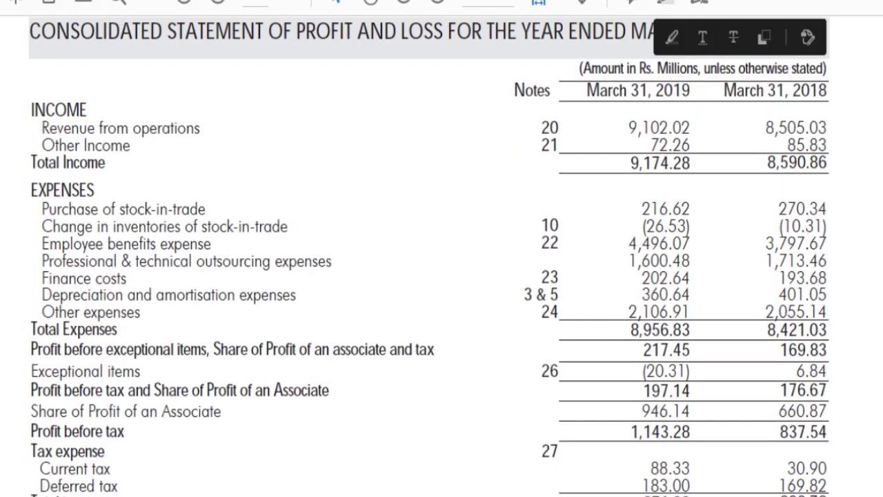
{"action": "mouse_move", "coordinate": [659, 129]}
{"action": "left_mouse_down"}
{"action": "mouse_move", "coordinate": [667, 129]}
{"action": "mouse_move", "coordinate": [635, 128]}
{"action": "mouse_move", "coordinate": [662, 127]}
{"action": "left_mouse_up"}
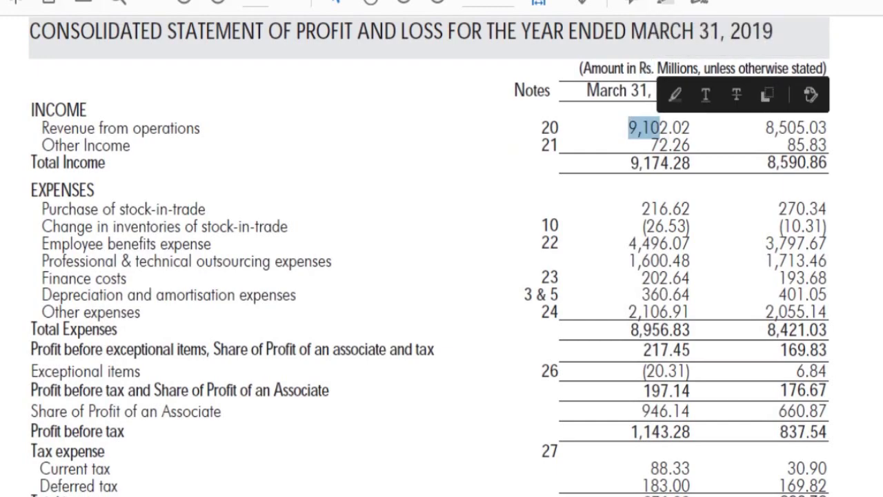
{"action": "left_click", "coordinate": [660, 127]}
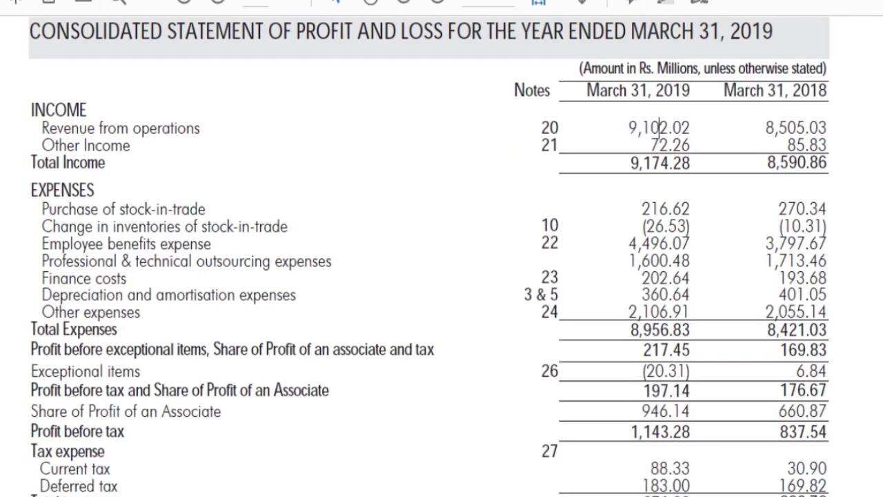
{"action": "left_click_drag", "start_coordinate": [637, 128], "coordinate": [661, 128]}
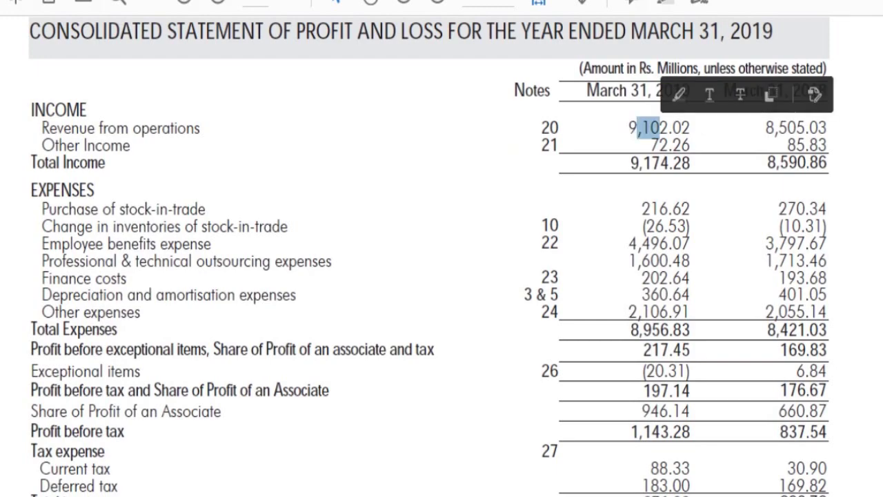
Step: Examine the Total Income and Other Income lines, including the Other Income note reference, in the profit and loss statement
{"action": "triple_click", "coordinate": [647, 164]}
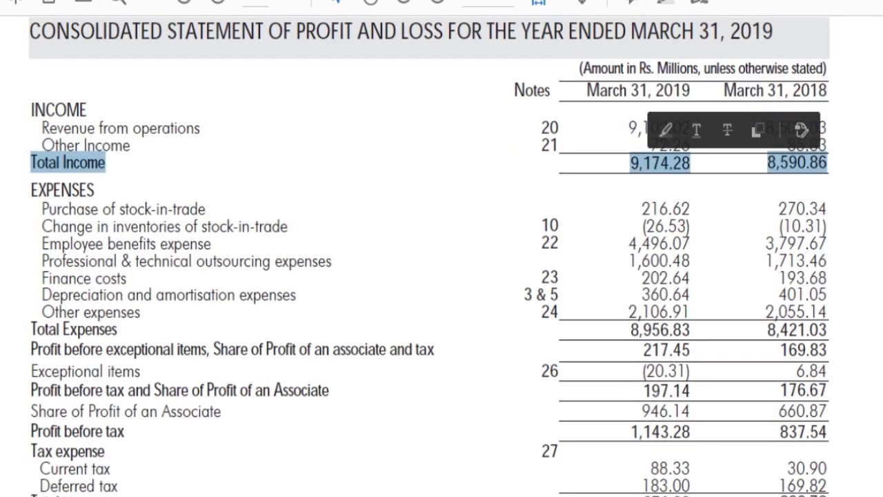
{"action": "triple_click", "coordinate": [637, 128]}
{"action": "left_click", "coordinate": [550, 145]}
{"action": "double_click", "coordinate": [550, 145]}
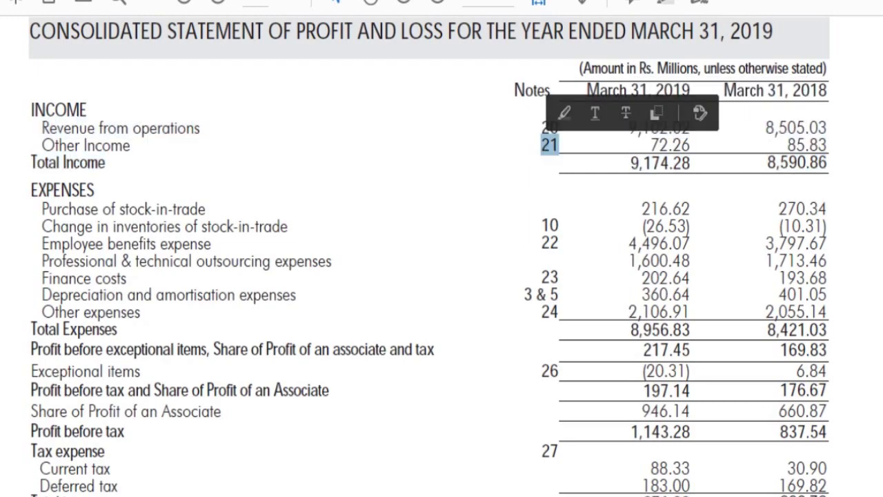
{"action": "triple_click", "coordinate": [112, 146]}
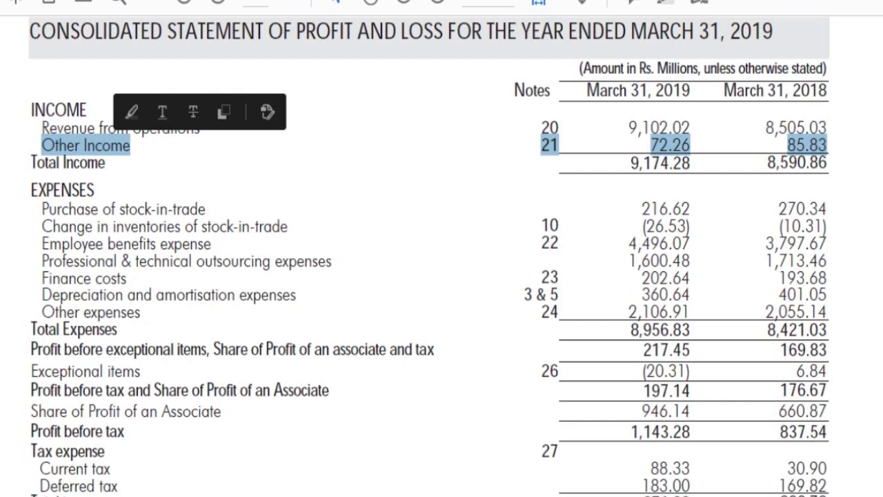
{"action": "left_click", "coordinate": [828, 146]}
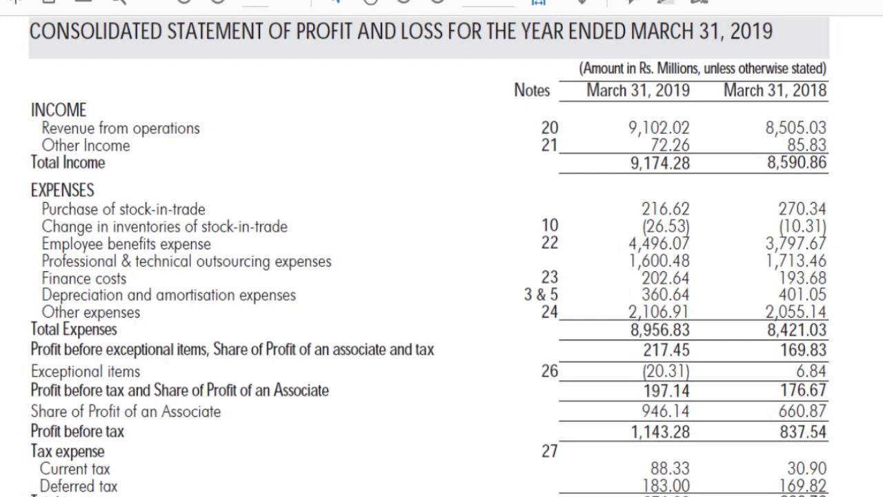
{"action": "double_click", "coordinate": [86, 146]}
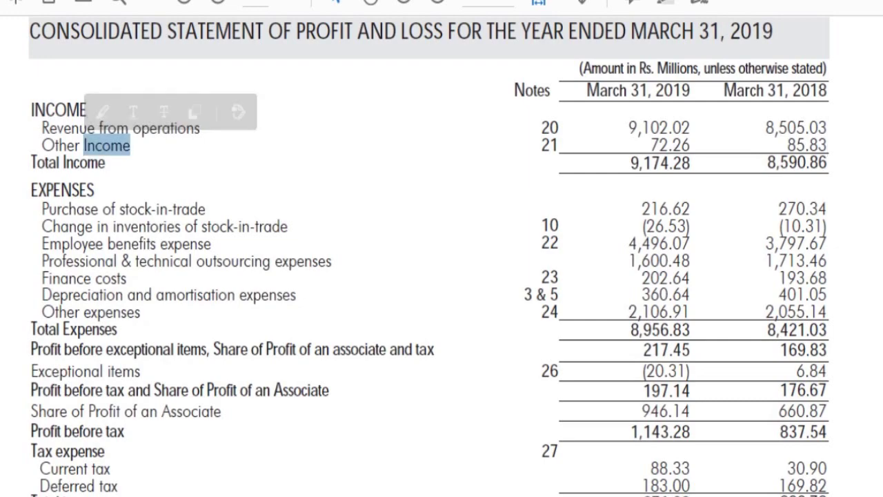
Step: Compare the 2019 revenue from operations with the spreadsheet's income figure, and check Total Expenses in the report
{"action": "double_click", "coordinate": [659, 128]}
{"action": "key", "text": "alt+Tab"}
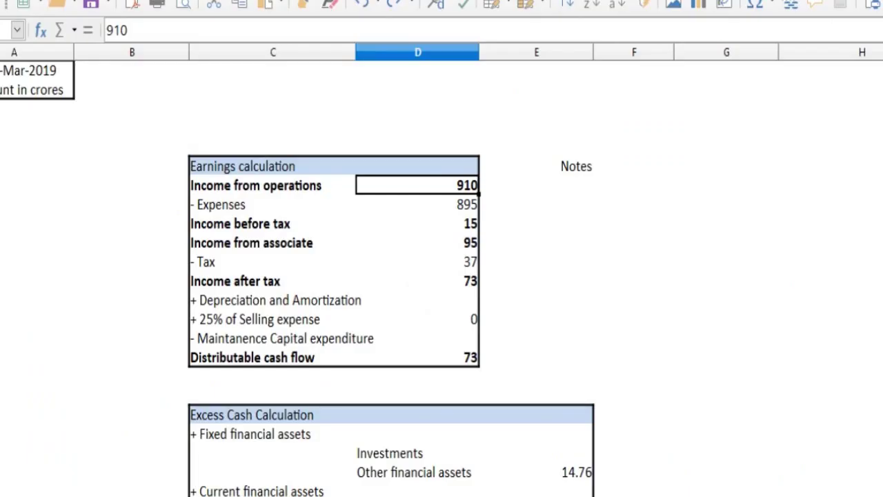
{"action": "key", "text": "alt+Tab"}
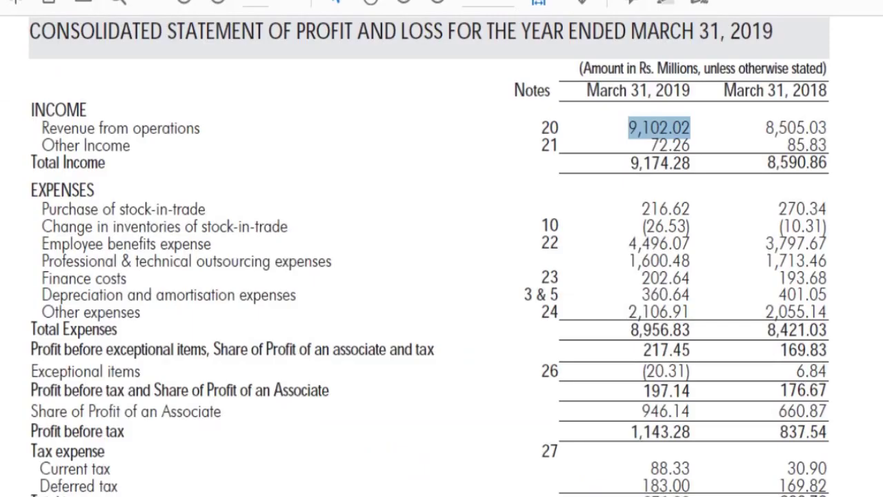
{"action": "triple_click", "coordinate": [661, 329]}
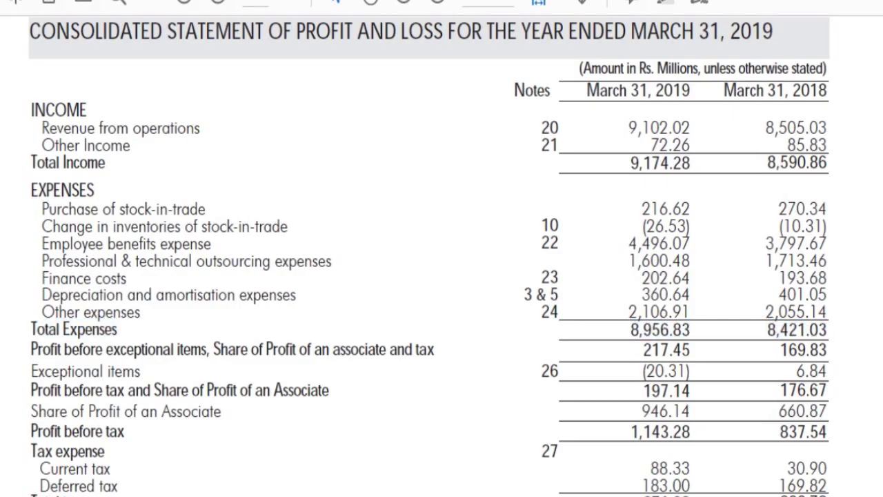
Step: Return to the spreadsheet and review the Income before tax formula and the Income from associate row
{"action": "key", "text": "alt+Tab"}
{"action": "key", "text": "Down"}
{"action": "key", "text": "Down"}
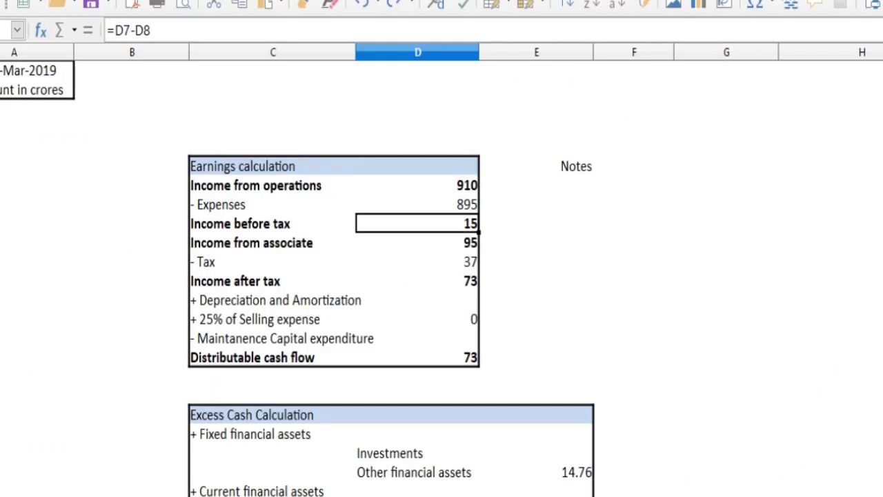
{"action": "key", "text": "Down"}
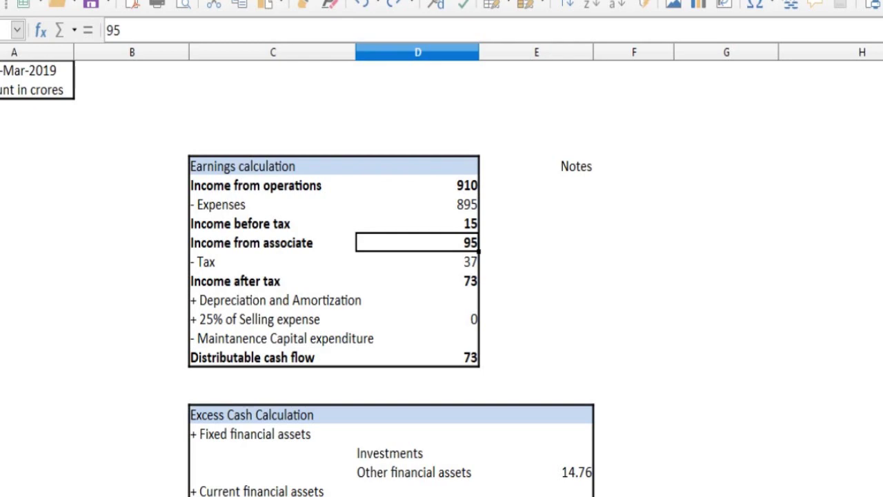
{"action": "left_click", "coordinate": [2, 242]}
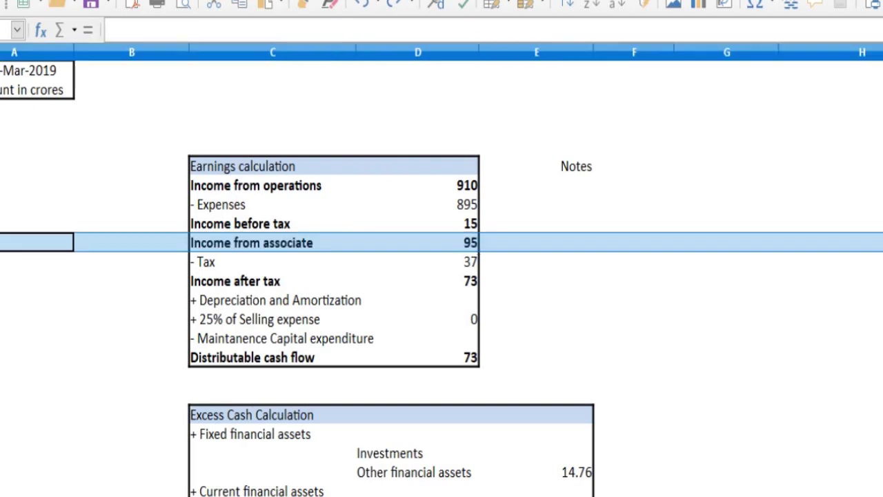
{"action": "left_click", "coordinate": [272, 243]}
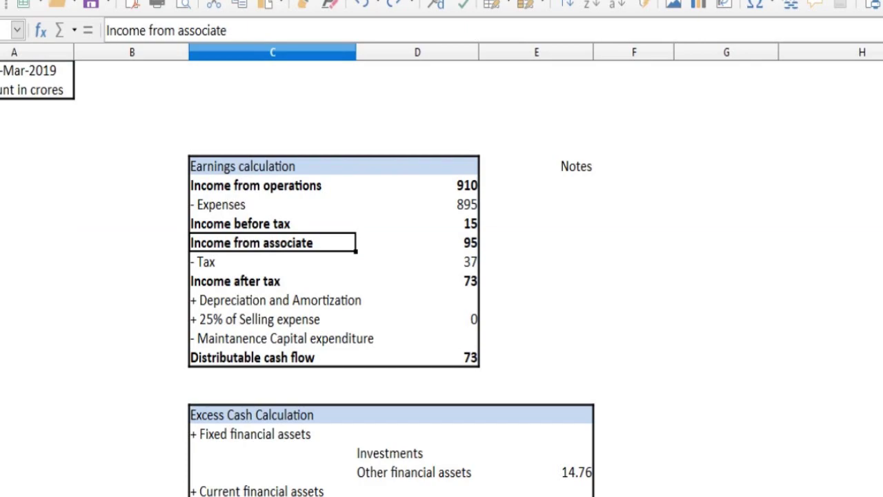
Step: Switch back to the annual report and highlight the word CONSOLIDATED in the profit and loss statement's heading
{"action": "key", "text": "alt+Tab"}
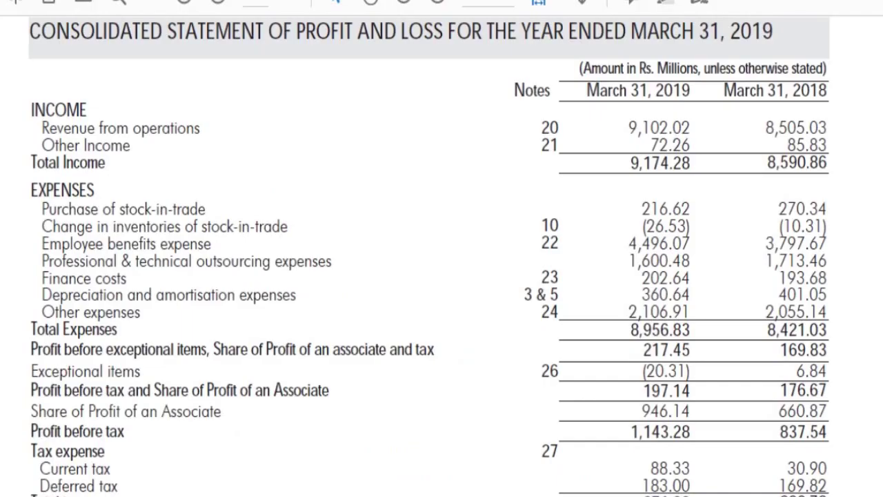
{"action": "double_click", "coordinate": [121, 32]}
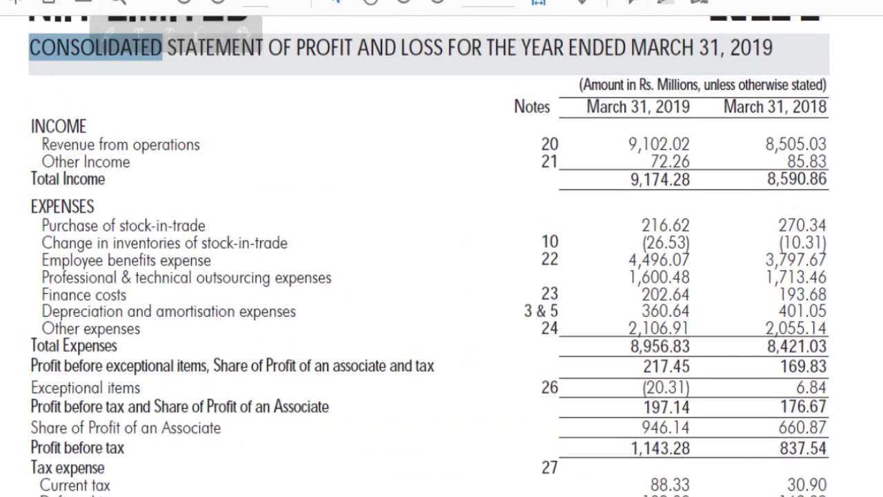
{"action": "key", "text": "Escape"}
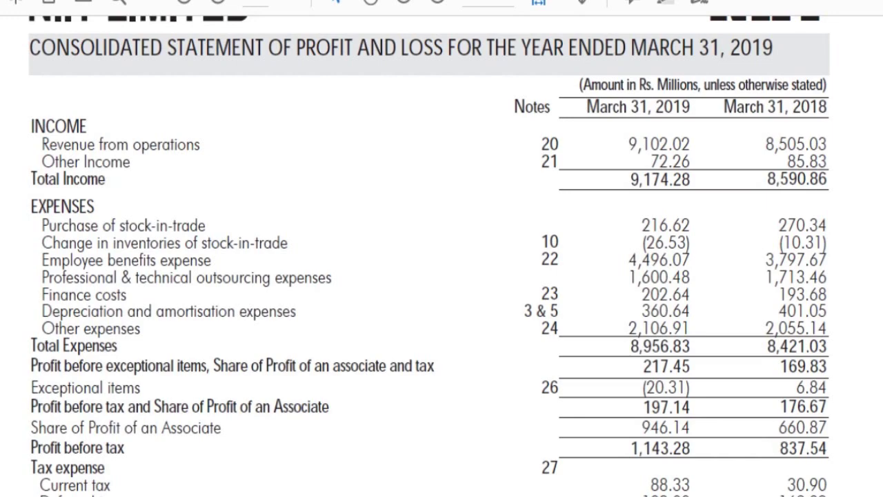
Step: Examine the Profit before tax and Share of Profit of an Associate lines, focusing on the associate's March 31, 2019 amount
{"action": "triple_click", "coordinate": [225, 408]}
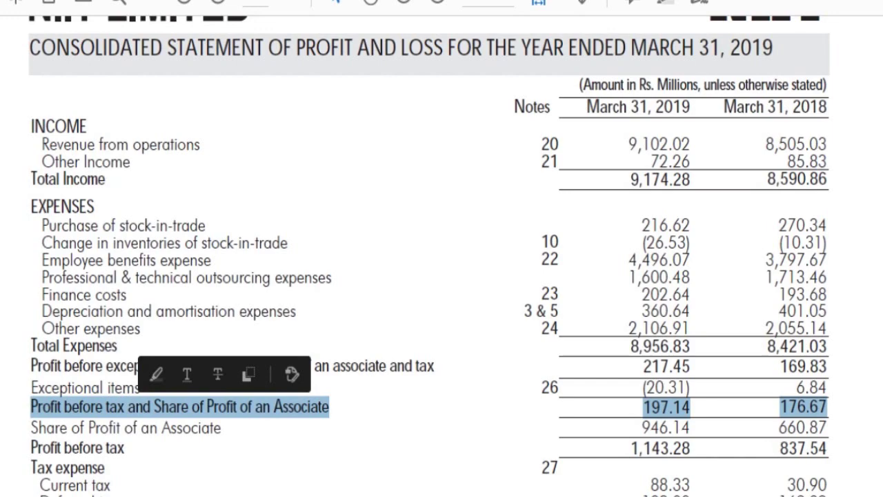
{"action": "left_click", "coordinate": [132, 427]}
{"action": "triple_click", "coordinate": [100, 427]}
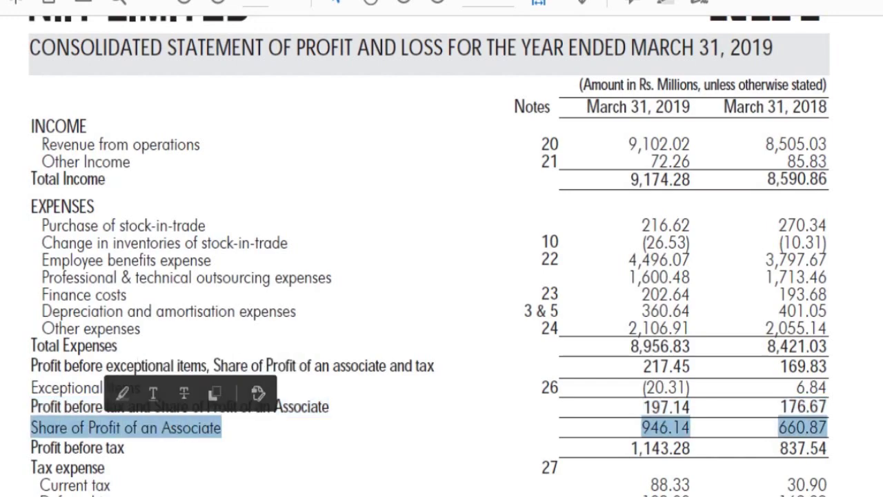
{"action": "left_click", "coordinate": [660, 427]}
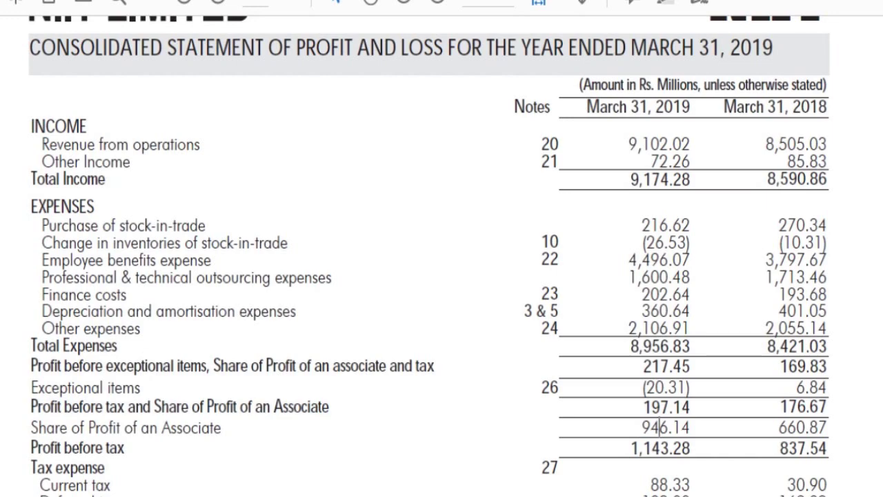
{"action": "left_click_drag", "start_coordinate": [642, 427], "coordinate": [661, 427]}
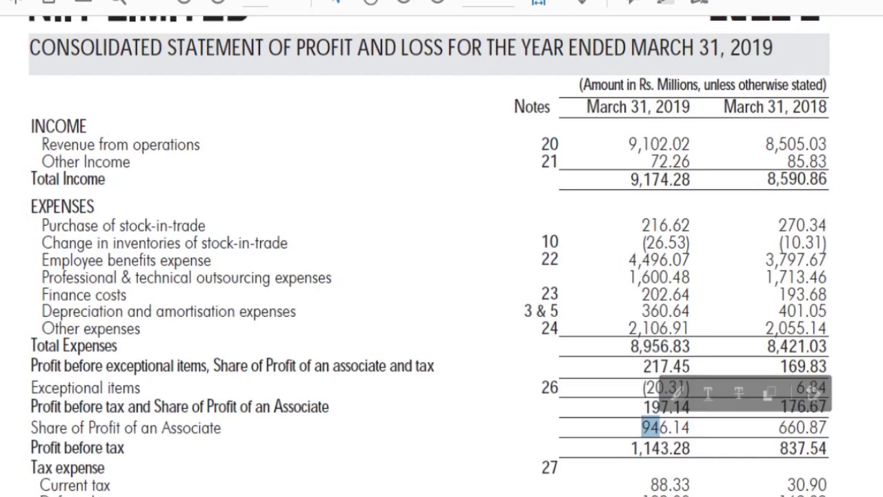
{"action": "left_click", "coordinate": [660, 428]}
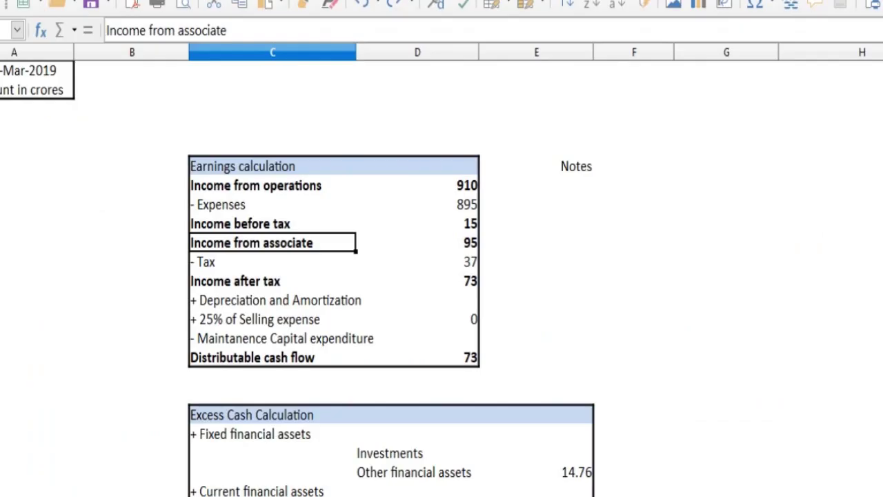
Step: In the spreadsheet's earnings calculation, inspect the Tax and Income after tax formulas and the Depreciation and Amortization cell
{"action": "left_click", "coordinate": [418, 243]}
{"action": "left_click", "coordinate": [418, 262]}
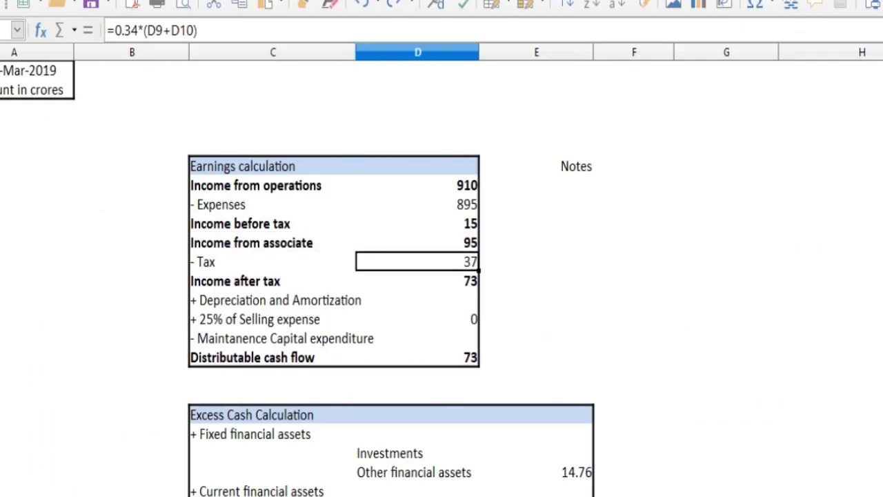
{"action": "left_click", "coordinate": [417, 223]}
{"action": "left_click", "coordinate": [417, 263]}
{"action": "left_click", "coordinate": [417, 300]}
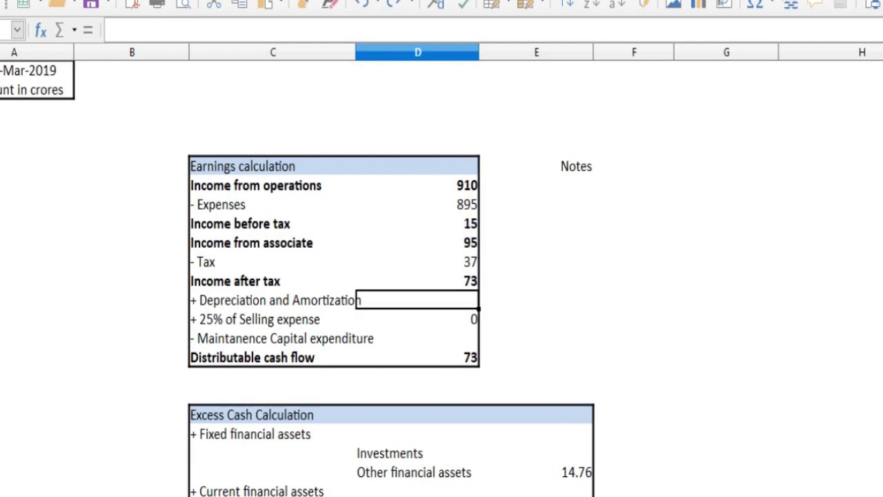
{"action": "double_click", "coordinate": [417, 300]}
{"action": "left_click", "coordinate": [418, 281]}
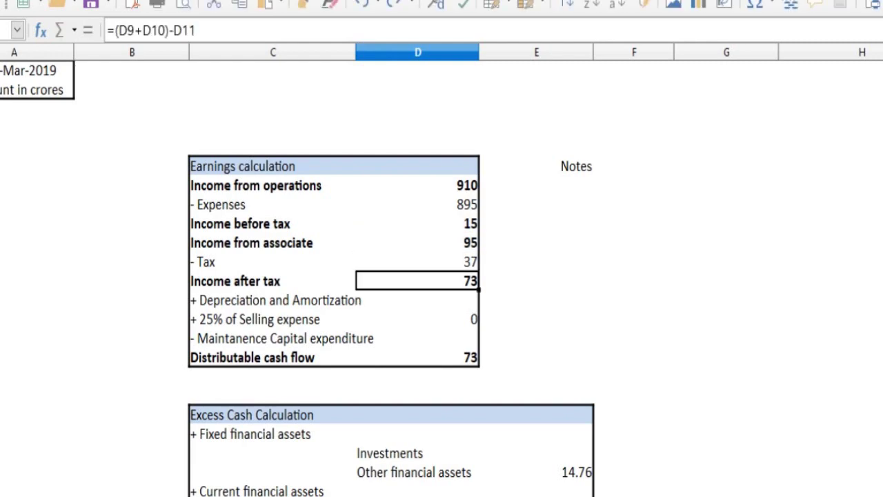
Step: Review the Excess Cash Calculation table in the spreadsheet down to its Total row
{"action": "left_click", "coordinate": [418, 454]}
{"action": "key", "text": "Down"}
{"action": "key", "text": "Down"}
{"action": "key", "text": "Down"}
{"action": "key", "text": "Down"}
{"action": "key", "text": "Down"}
{"action": "key", "text": "Down"}
{"action": "key", "text": "Down"}
{"action": "key", "text": "Down"}
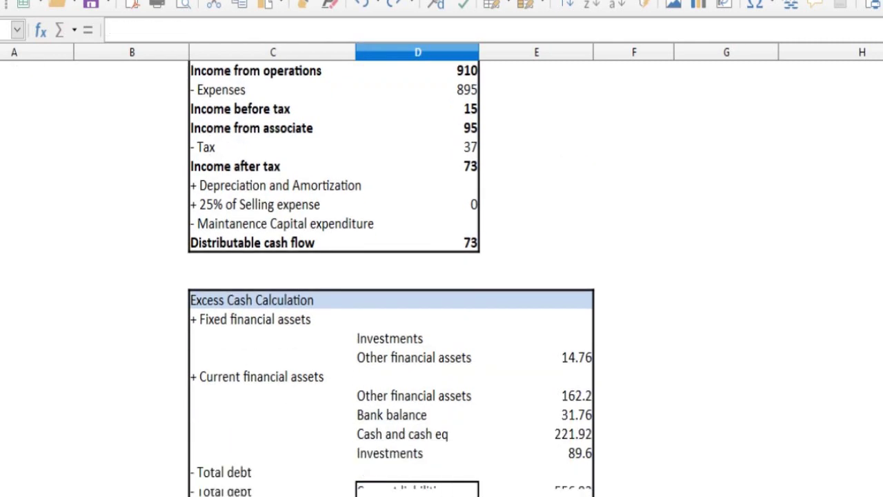
{"action": "key", "text": "Down"}
{"action": "key", "text": "Down"}
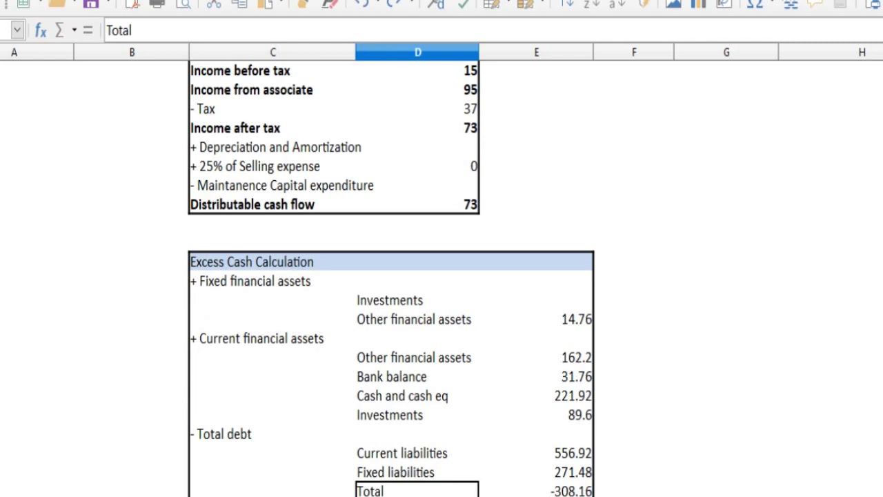
Step: Select the Excess Cash Calculation rows from Fixed financial assets through Total debt, across columns C to E
{"action": "left_click", "coordinate": [273, 338]}
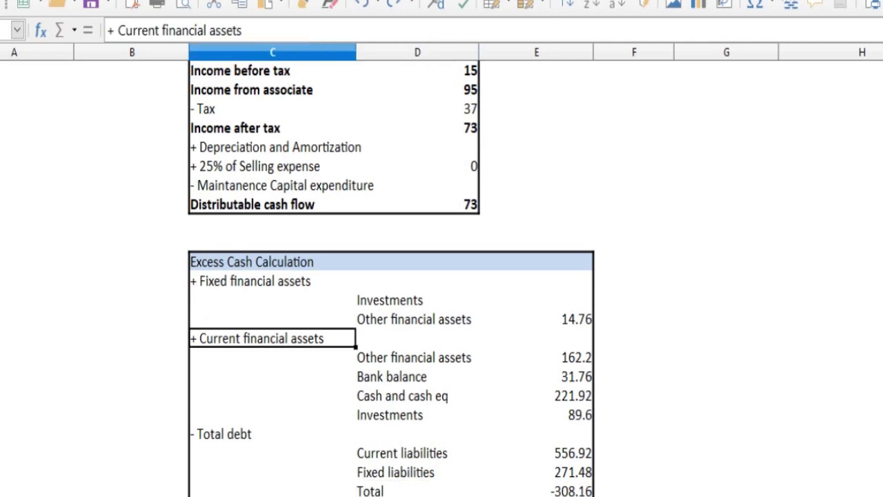
{"action": "key", "text": "shift+Down"}
{"action": "key", "text": "shift+Down"}
{"action": "key", "text": "shift+Down"}
{"action": "key", "text": "shift+Right"}
{"action": "key", "text": "shift+Right"}
{"action": "left_click_drag", "start_coordinate": [272, 281], "coordinate": [537, 434]}
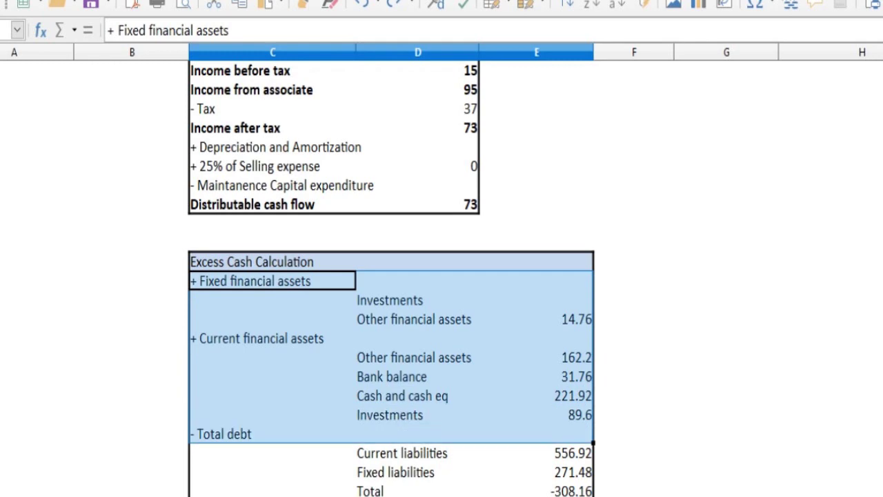
Step: Switch to the annual report's consolidated balance sheet and highlight the non-current Trade receivables and Other financial assets lines in turn
{"action": "key", "text": "alt+Tab"}
{"action": "scroll", "coordinate": [442, 249], "scroll_direction": "down", "scroll_amount": 15}
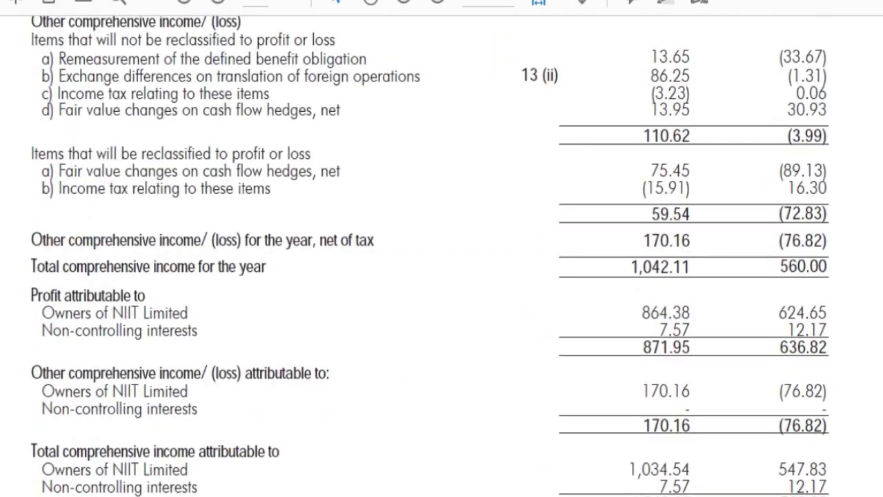
{"action": "scroll", "coordinate": [441, 248], "scroll_direction": "down", "scroll_amount": 15}
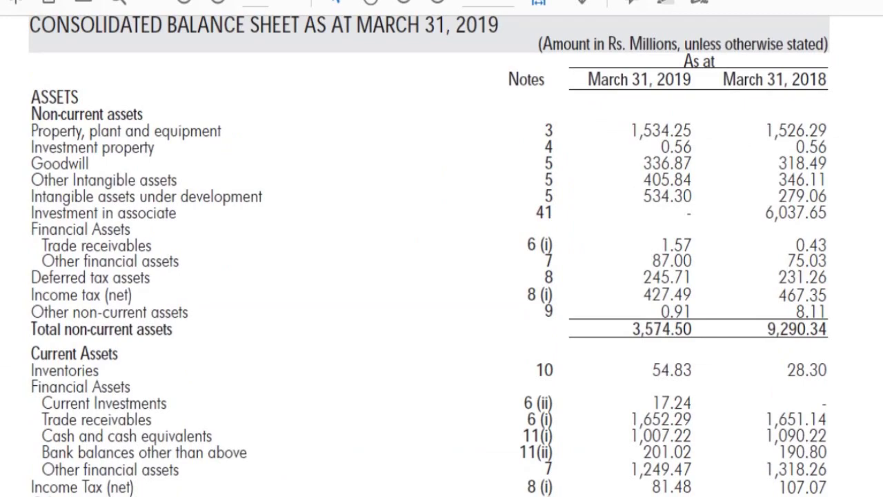
{"action": "left_click_drag", "start_coordinate": [31, 229], "coordinate": [692, 278]}
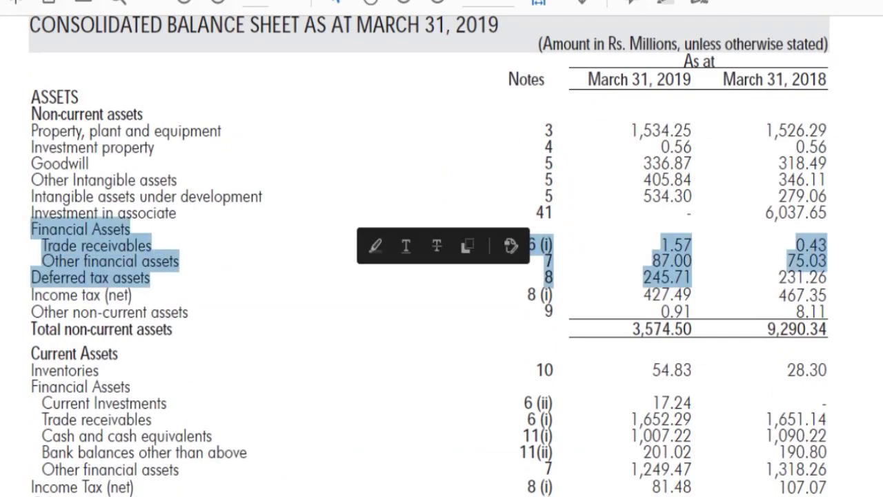
{"action": "left_click", "coordinate": [692, 278]}
{"action": "triple_click", "coordinate": [97, 246]}
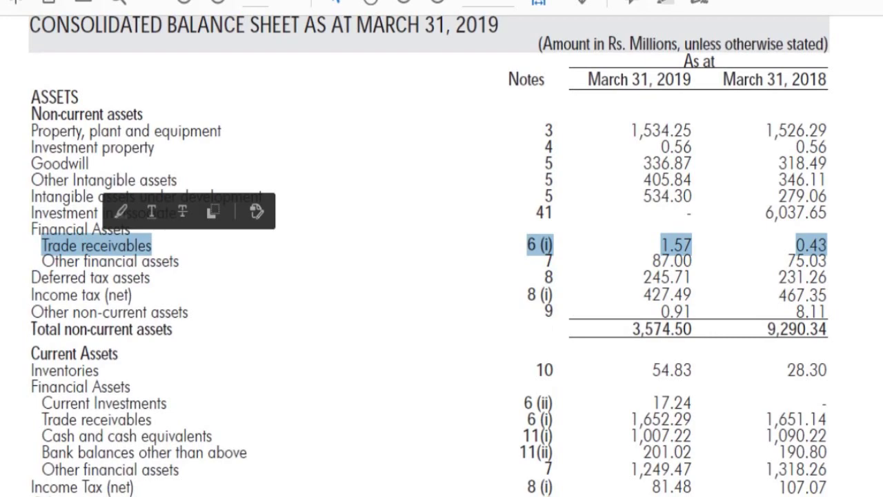
{"action": "triple_click", "coordinate": [76, 277]}
{"action": "triple_click", "coordinate": [66, 262]}
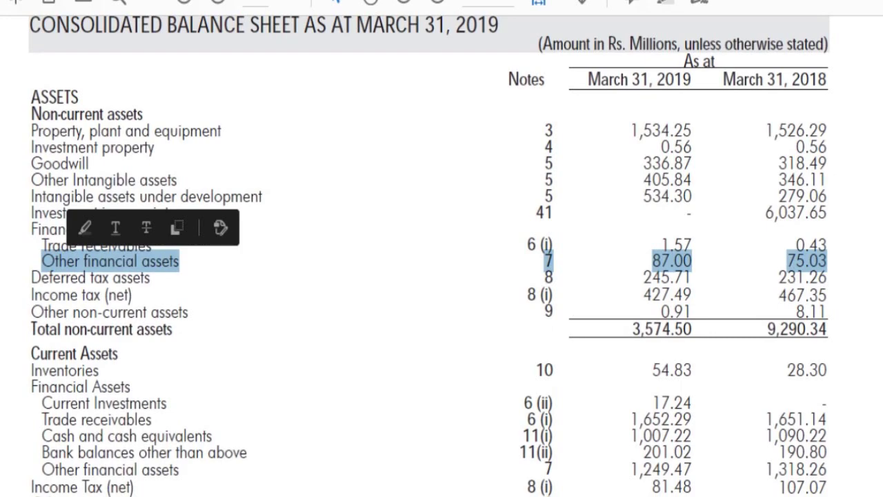
Step: Return to the spreadsheet and inspect each term of the Other financial assets formula under Fixed financial assets, leaving it unedited
{"action": "key", "text": "alt+Tab"}
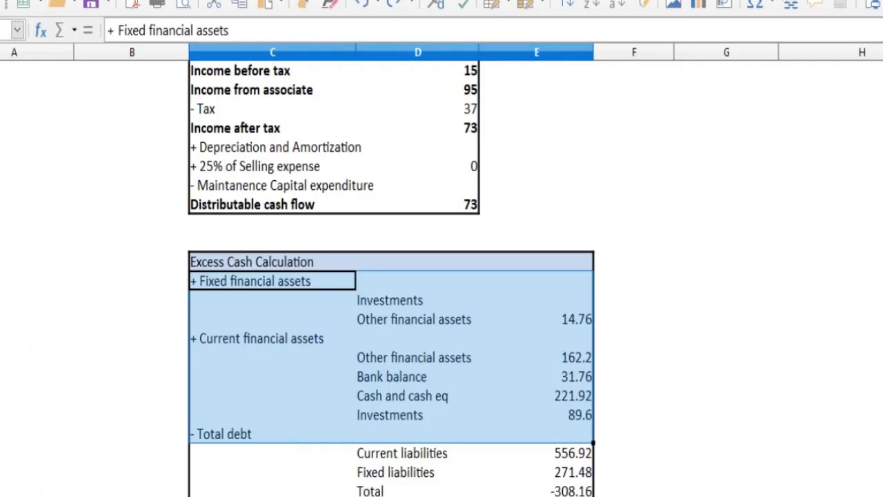
{"action": "left_click", "coordinate": [536, 320]}
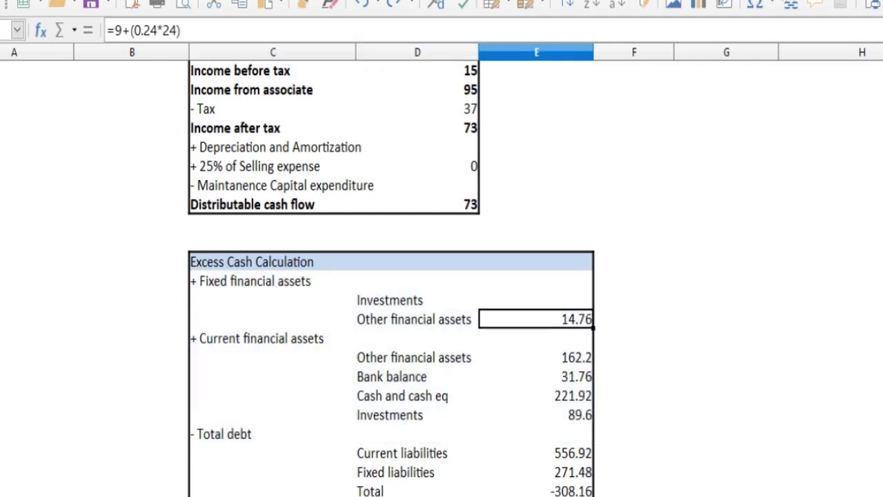
{"action": "double_click", "coordinate": [119, 31]}
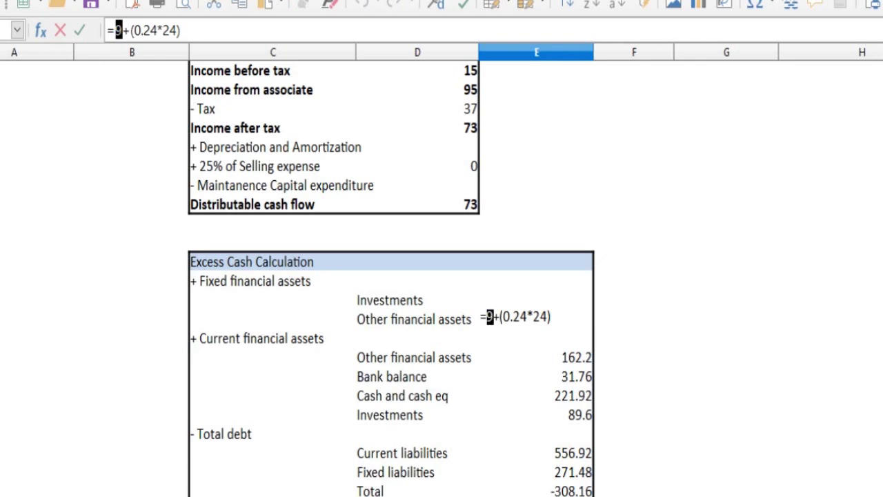
{"action": "left_click_drag", "start_coordinate": [134, 31], "coordinate": [157, 30]}
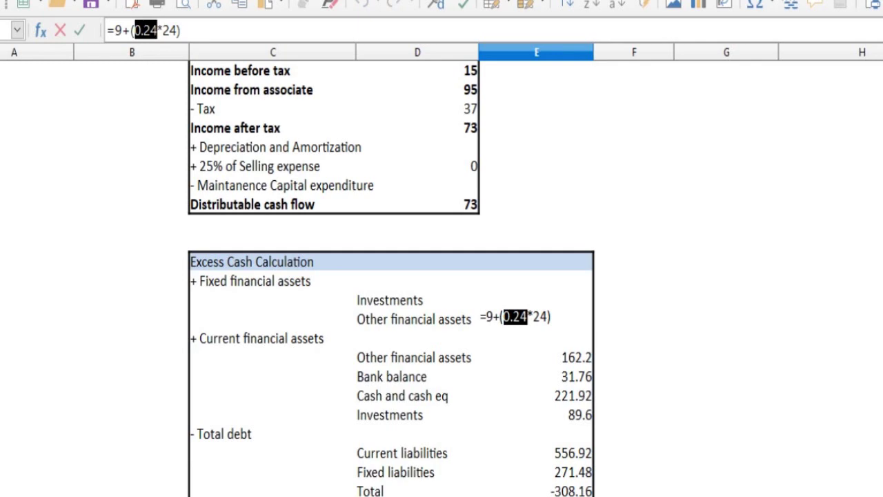
{"action": "double_click", "coordinate": [170, 31]}
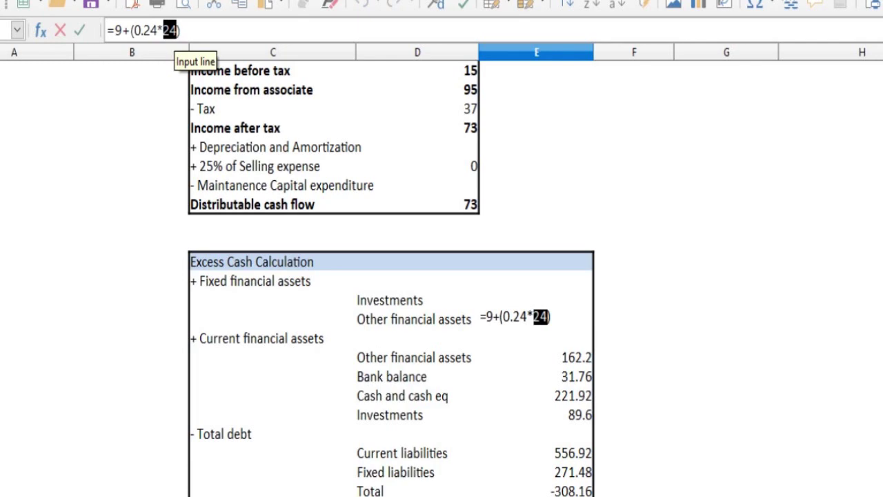
{"action": "left_click_drag", "start_coordinate": [134, 30], "coordinate": [177, 30]}
{"action": "key", "text": "Escape"}
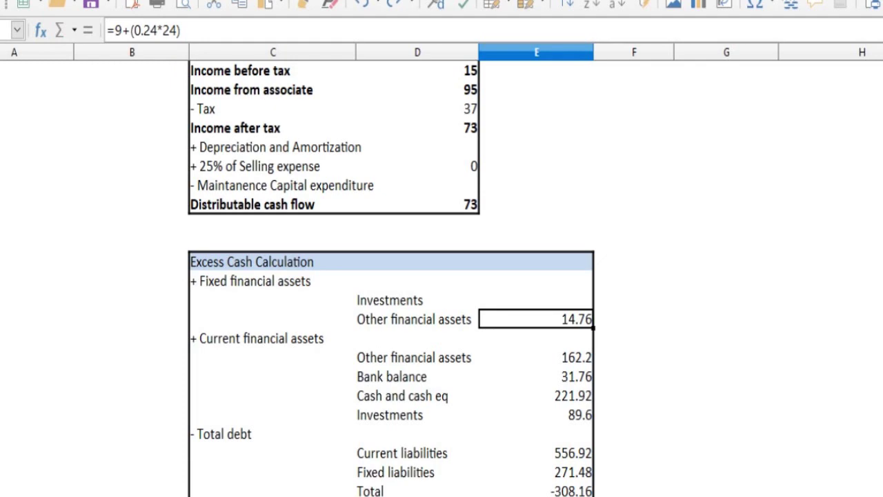
Step: Select the spreadsheet's four current financial asset rows, and highlight the Current Investments line in the annual report's balance sheet
{"action": "left_click_drag", "start_coordinate": [417, 357], "coordinate": [537, 415]}
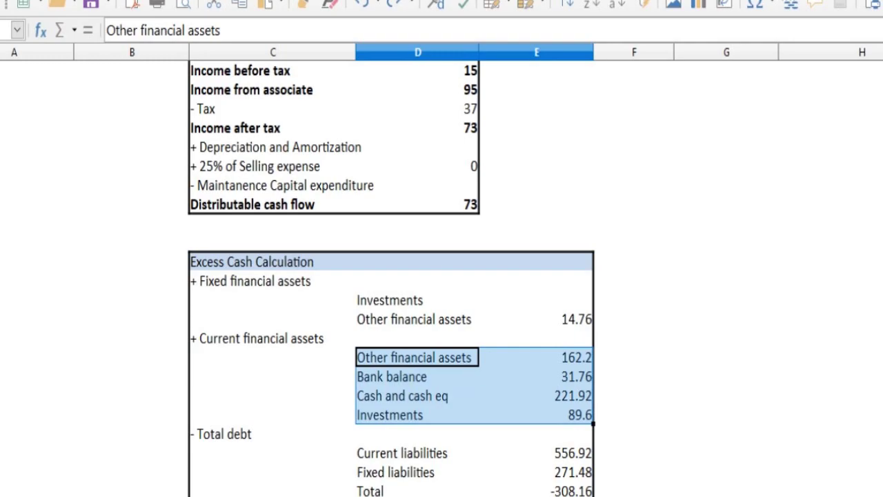
{"action": "key", "text": "alt+Tab"}
{"action": "left_click", "coordinate": [826, 261]}
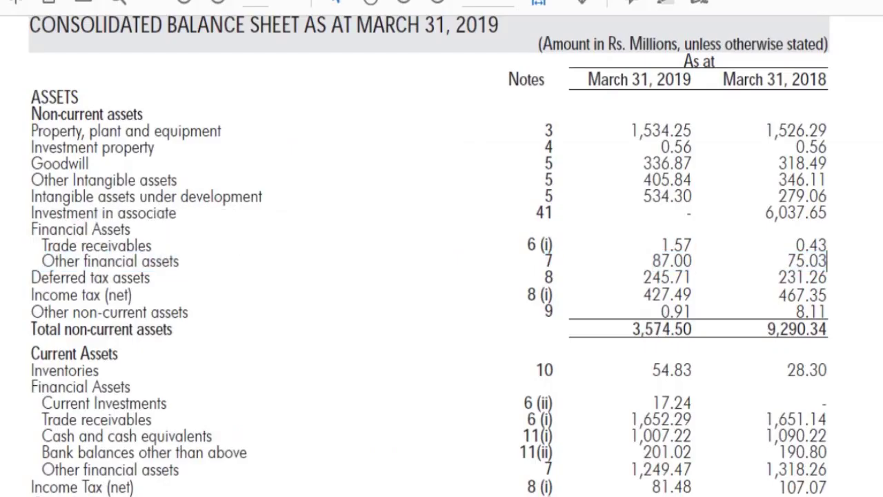
{"action": "key", "text": "Down"}
{"action": "key", "text": "Down"}
{"action": "key", "text": "Down"}
{"action": "key", "text": "Down"}
{"action": "key", "text": "Down"}
{"action": "key", "text": "Down"}
{"action": "key", "text": "Down"}
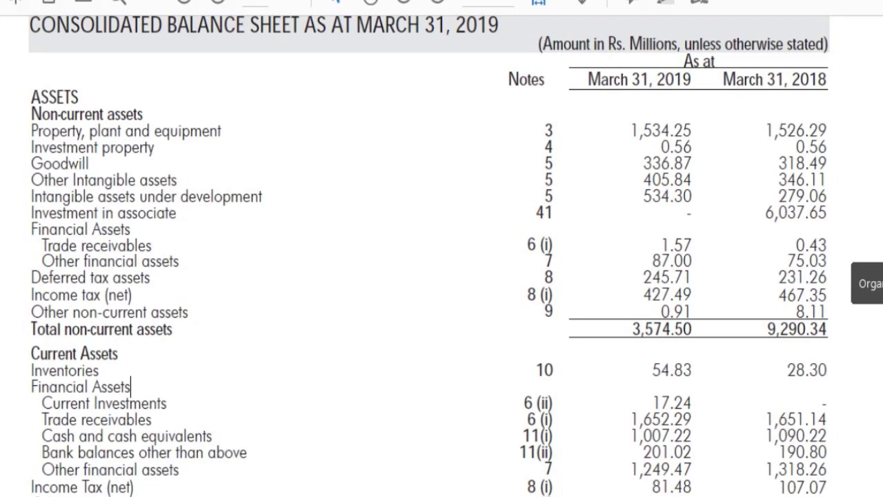
{"action": "scroll", "coordinate": [442, 276], "scroll_direction": "down", "scroll_amount": 2}
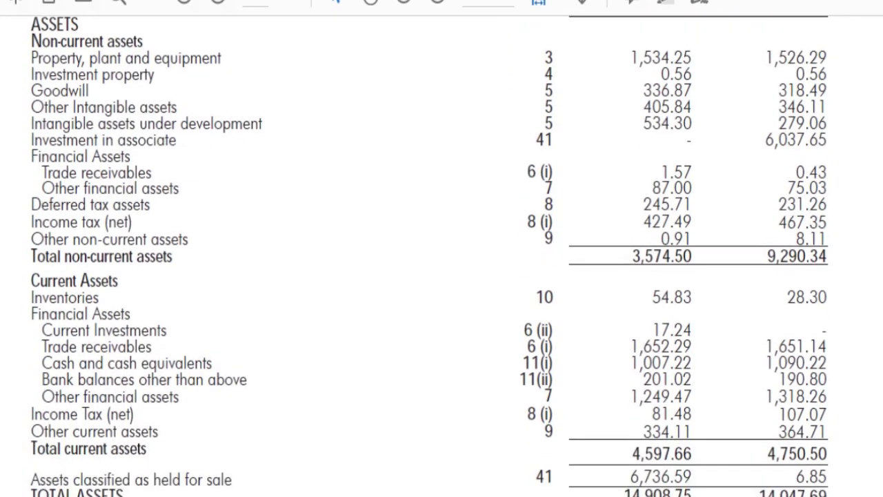
{"action": "key", "text": "shift+Down"}
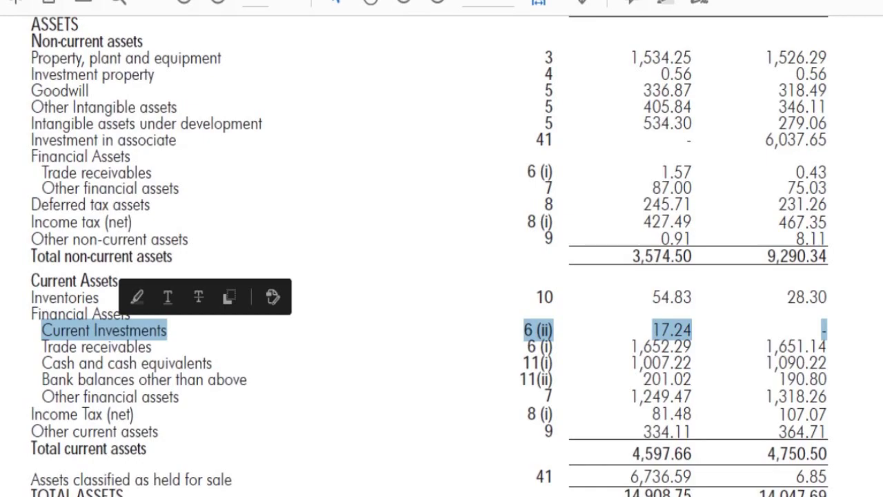
Step: Inspect the spreadsheet's Investments formula, and compare the report's Cash and cash equivalents line with the Cash and cash eq formula
{"action": "key", "text": "alt+Tab"}
{"action": "left_click", "coordinate": [536, 415]}
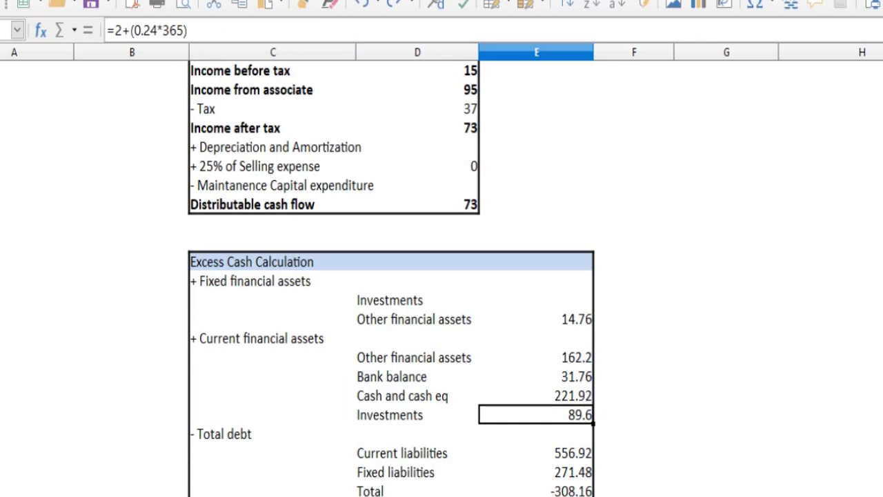
{"action": "key", "text": "alt+Tab"}
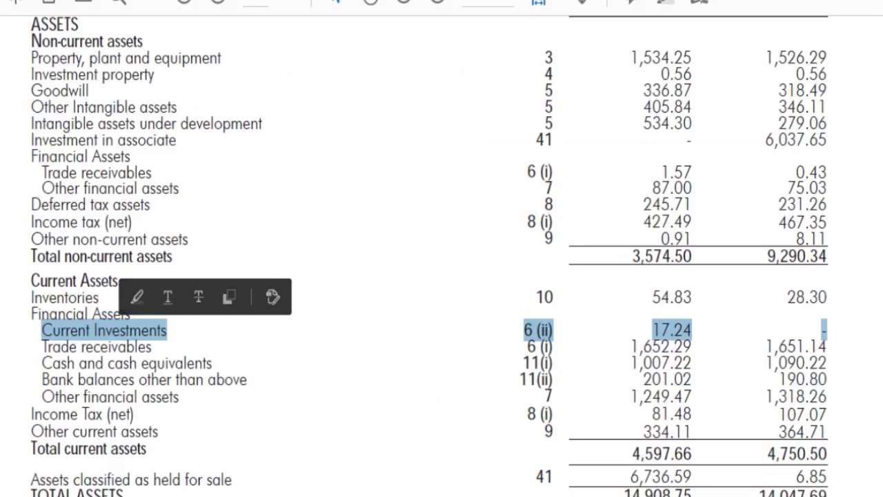
{"action": "triple_click", "coordinate": [87, 364]}
{"action": "key", "text": "alt+Tab"}
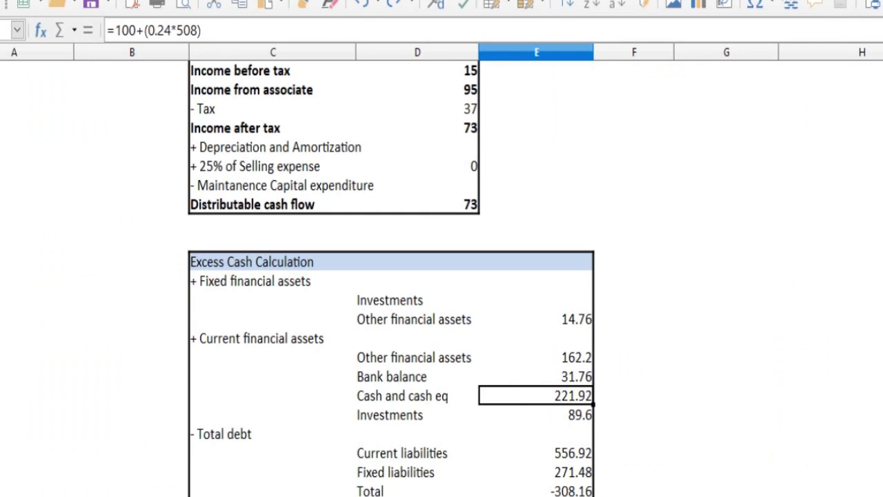
Step: Highlight Bank balances other than above in the annual report and check it against the spreadsheet's Bank balance formula
{"action": "key", "text": "alt+Tab"}
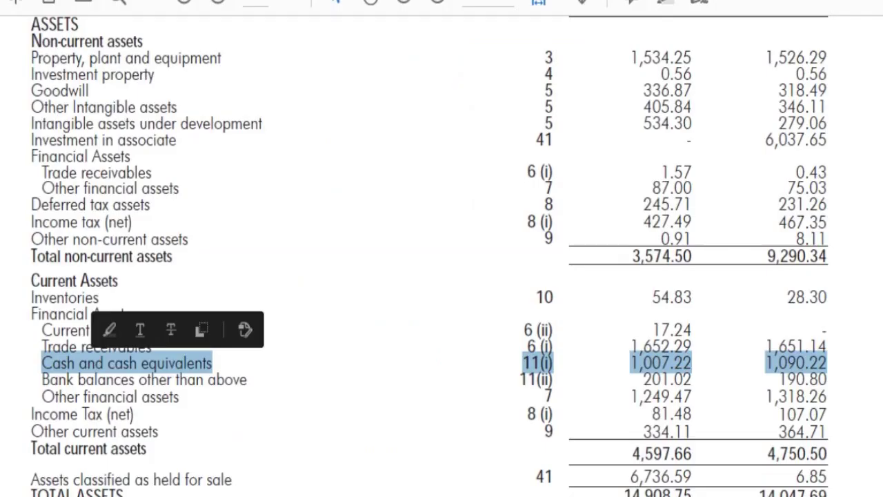
{"action": "left_click", "coordinate": [98, 380]}
{"action": "triple_click", "coordinate": [98, 380]}
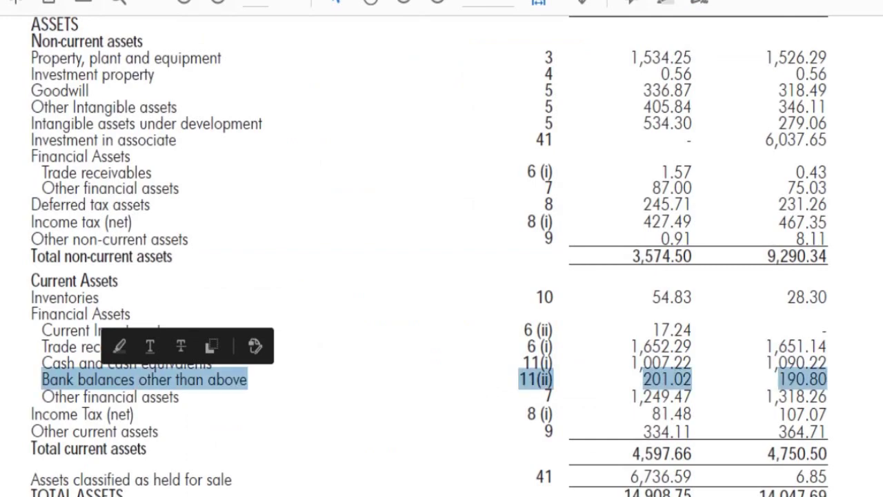
{"action": "key", "text": "alt+Tab"}
{"action": "left_click", "coordinate": [537, 377]}
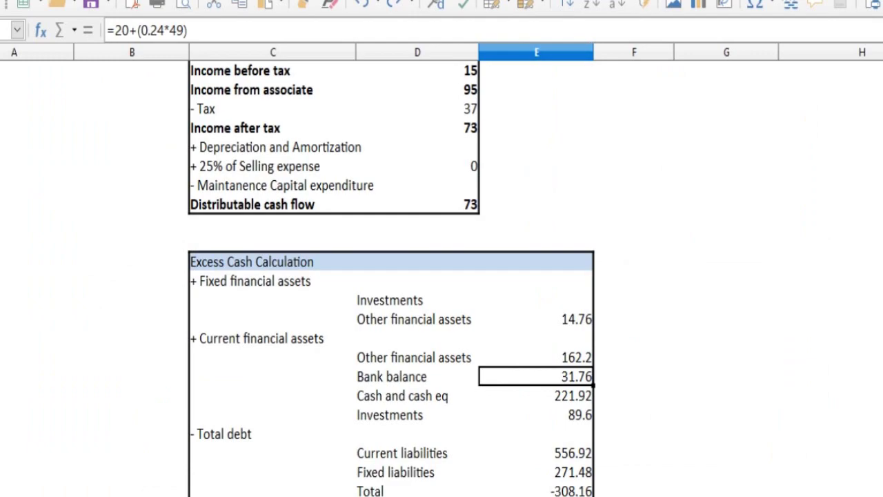
Step: Highlight the current Other financial assets line in the annual report and check it against the matching spreadsheet formula
{"action": "key", "text": "alt+Tab"}
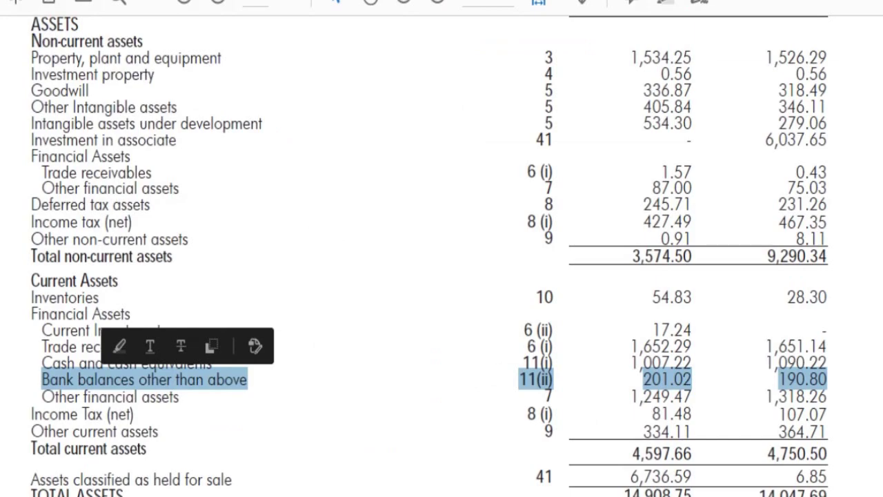
{"action": "triple_click", "coordinate": [108, 398]}
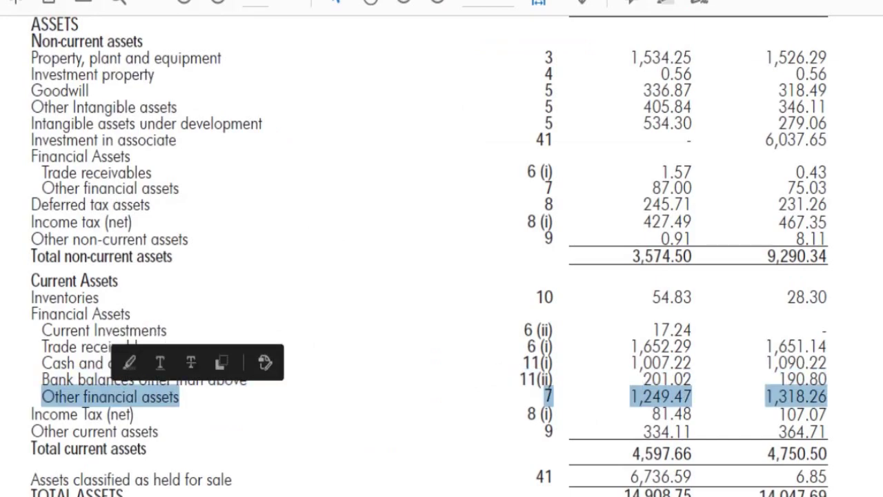
{"action": "key", "text": "alt+Tab"}
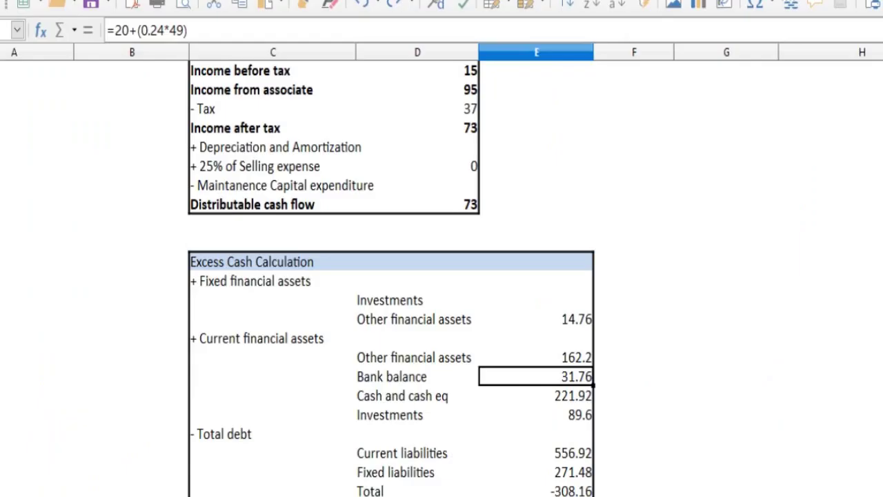
{"action": "key", "text": "Up"}
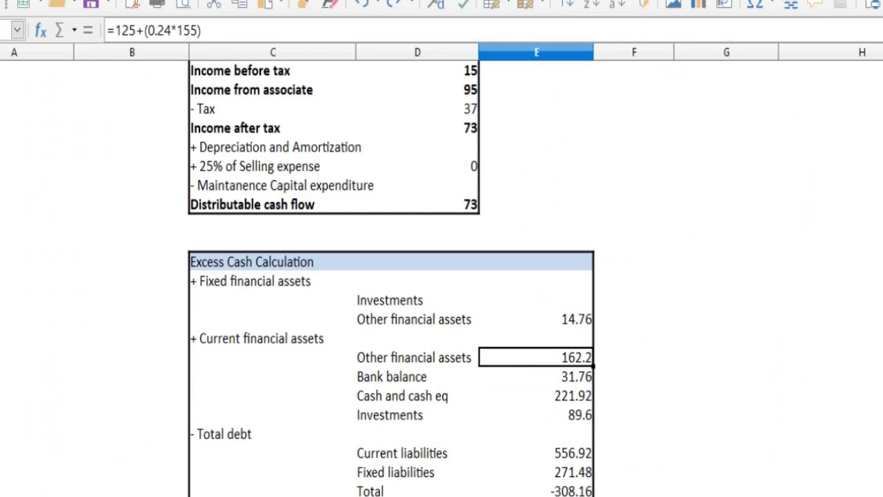
Step: Select the column E amounts from the fixed Other financial assets down to the current Investments
{"action": "key", "text": "Up"}
{"action": "key", "text": "Up"}
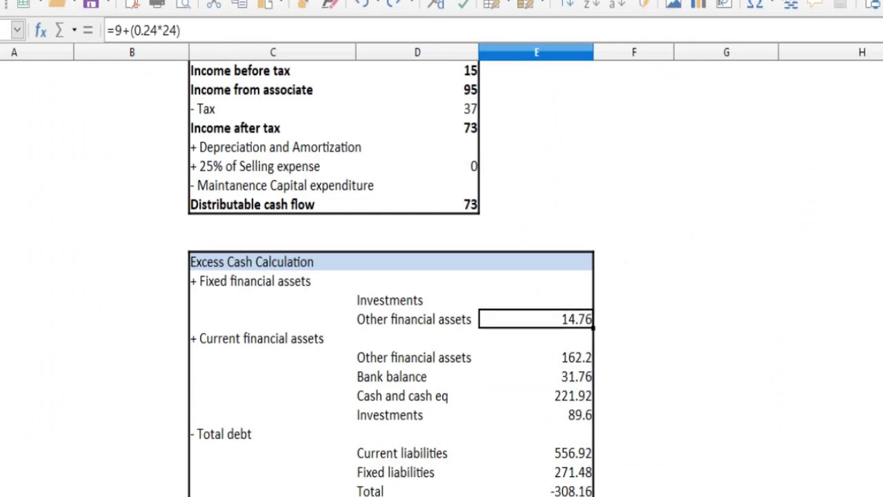
{"action": "key", "text": "shift+Down"}
{"action": "key", "text": "shift+Down"}
{"action": "key", "text": "shift+Down"}
{"action": "key", "text": "shift+Down"}
{"action": "key", "text": "shift+Down"}
{"action": "key", "text": "shift+Down"}
{"action": "key", "text": "shift+Up"}
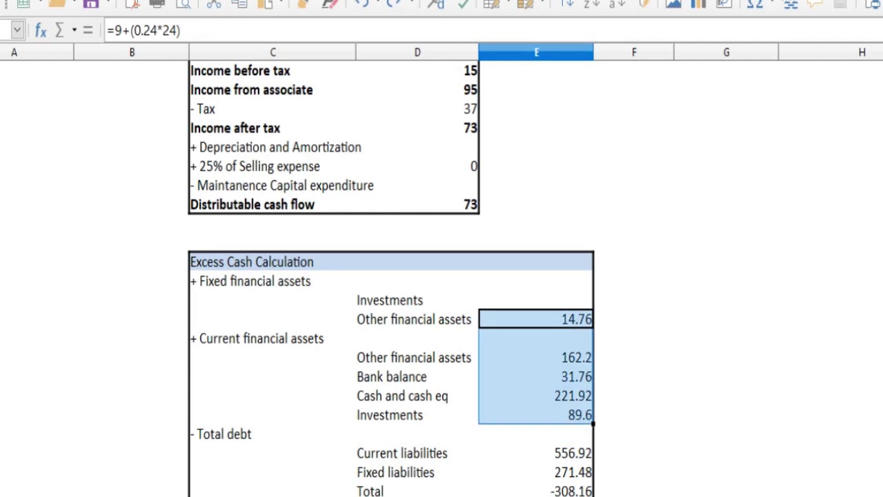
Step: Inspect the spreadsheet's Current liabilities formula, and switch to the annual report's balance sheet to view its LIABILITIES section
{"action": "left_click_drag", "start_coordinate": [537, 453], "coordinate": [537, 473]}
{"action": "key", "text": "shift+Up"}
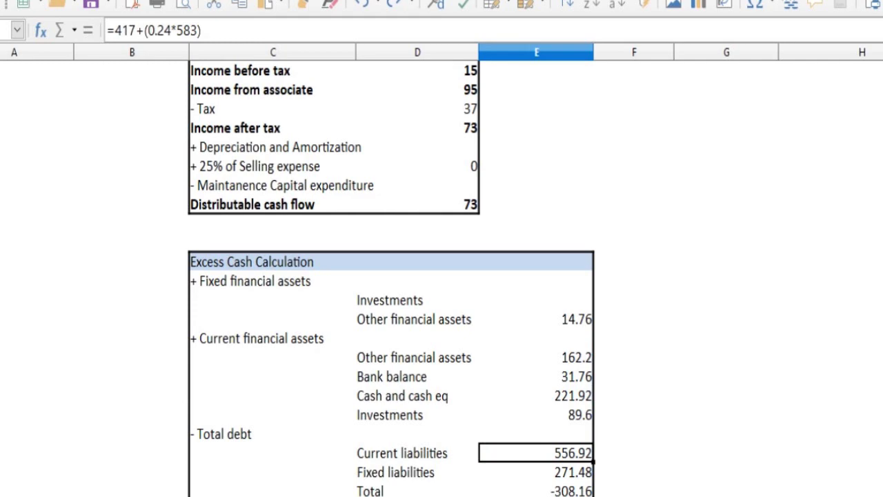
{"action": "key", "text": "alt+Tab"}
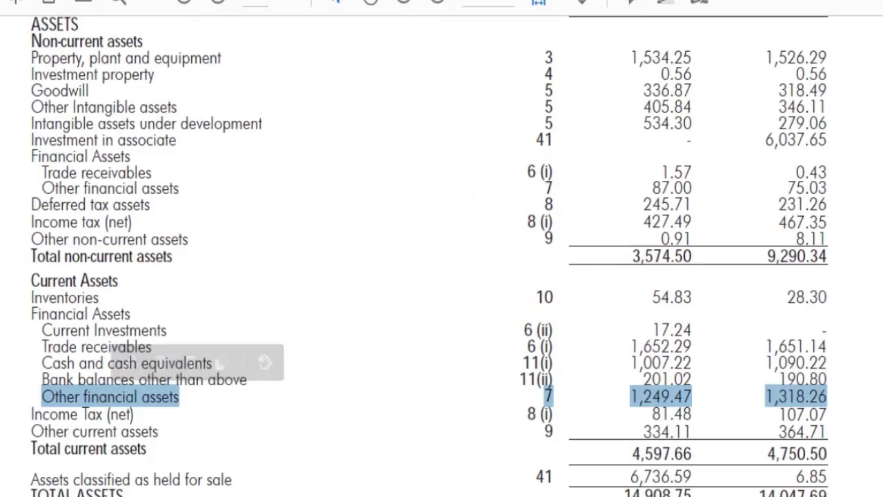
{"action": "left_click", "coordinate": [442, 317]}
{"action": "scroll", "coordinate": [441, 248], "scroll_direction": "down", "scroll_amount": 7}
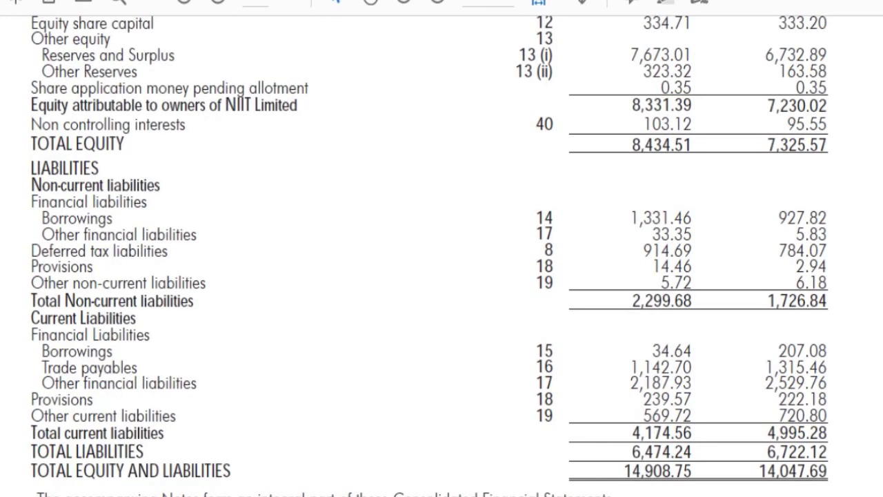
Step: Highlight the Total Non-current liabilities line in the annual report and check it against the spreadsheet's Fixed liabilities formula
{"action": "triple_click", "coordinate": [92, 301]}
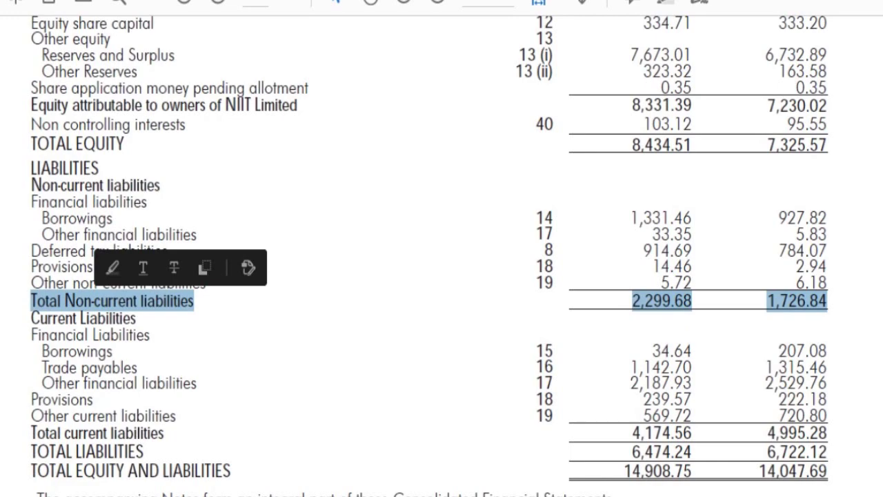
{"action": "key", "text": "alt+Tab"}
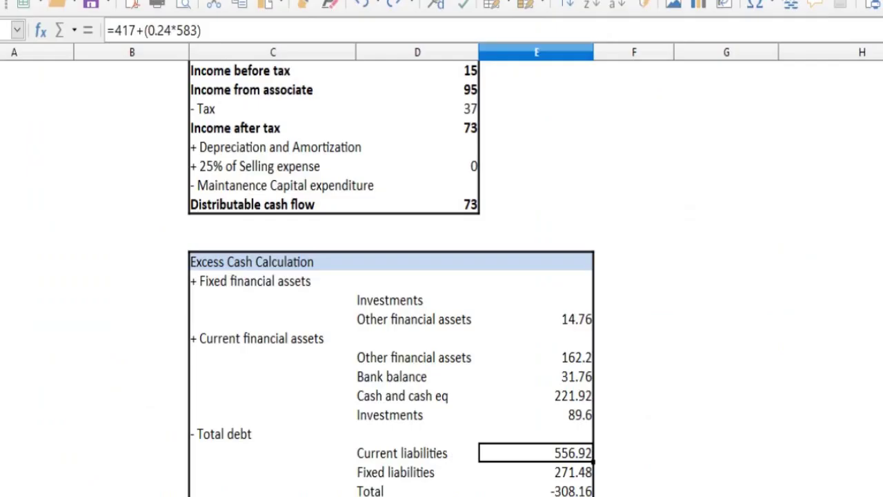
{"action": "key", "text": "Down"}
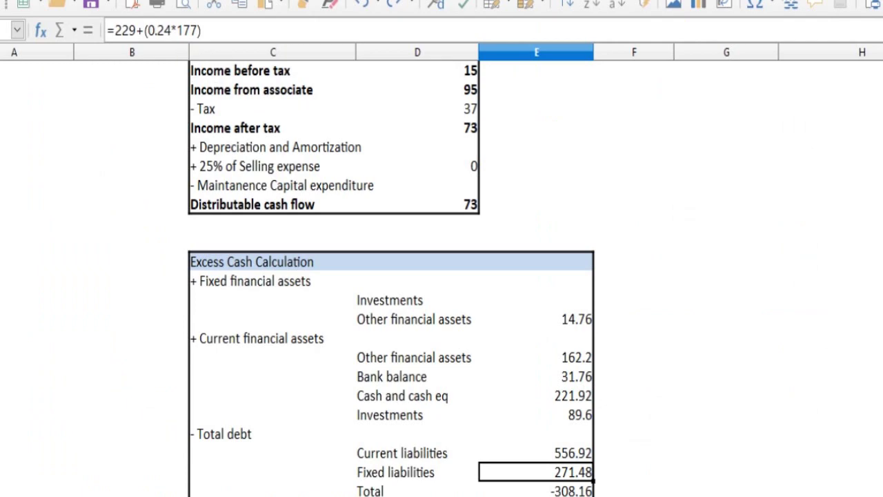
Step: Highlight the Total current liabilities line in the annual report and check it against the spreadsheet's Current liabilities formula
{"action": "key", "text": "alt+Tab"}
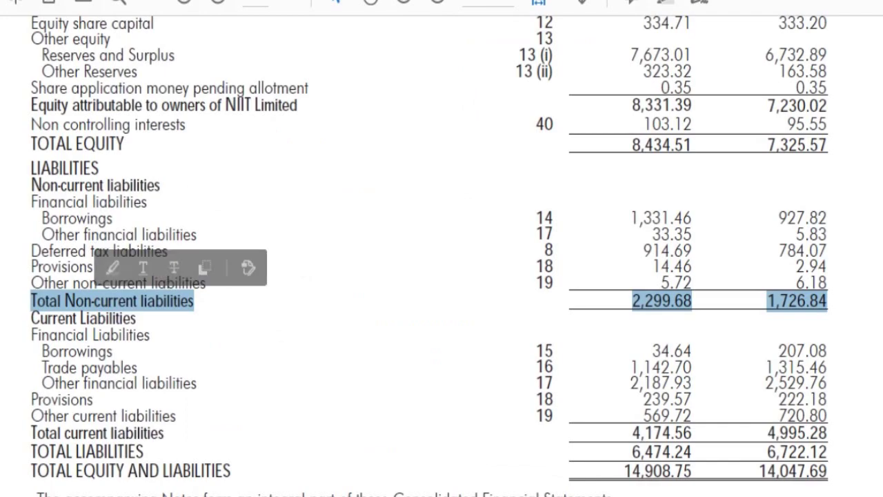
{"action": "triple_click", "coordinate": [123, 433]}
{"action": "key", "text": "alt+Tab"}
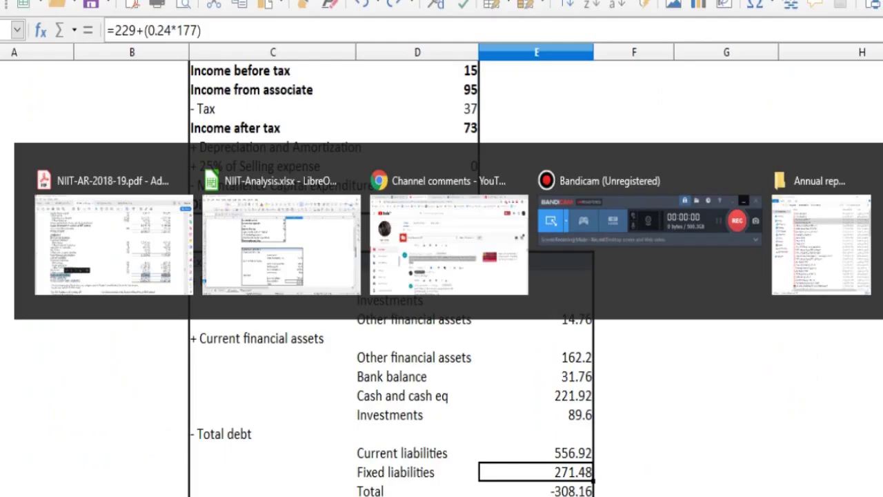
{"action": "left_click", "coordinate": [537, 454]}
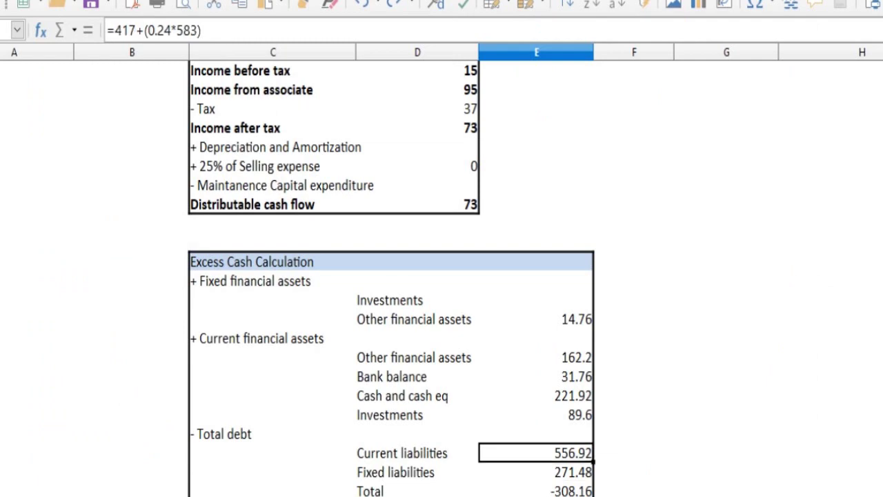
Step: Inspect the cell references in the Total formula of the Excess Cash Calculation without changing it
{"action": "left_click", "coordinate": [537, 490]}
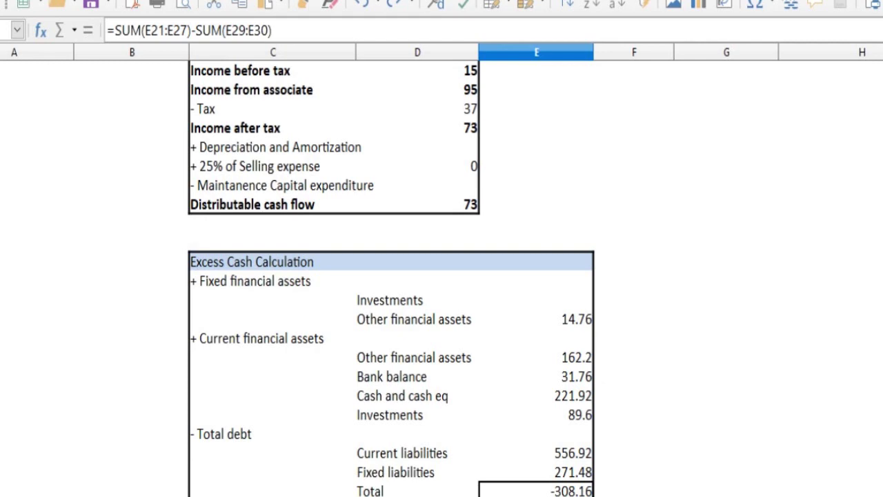
{"action": "key", "text": "F2"}
{"action": "key", "text": "Escape"}
Step: Go down to the Investment needed table and look through its + excess cash column
{"action": "key", "text": "Down"}
{"action": "key", "text": "Down"}
{"action": "key", "text": "Down"}
{"action": "key", "text": "Down"}
{"action": "key", "text": "Down"}
{"action": "key", "text": "Down"}
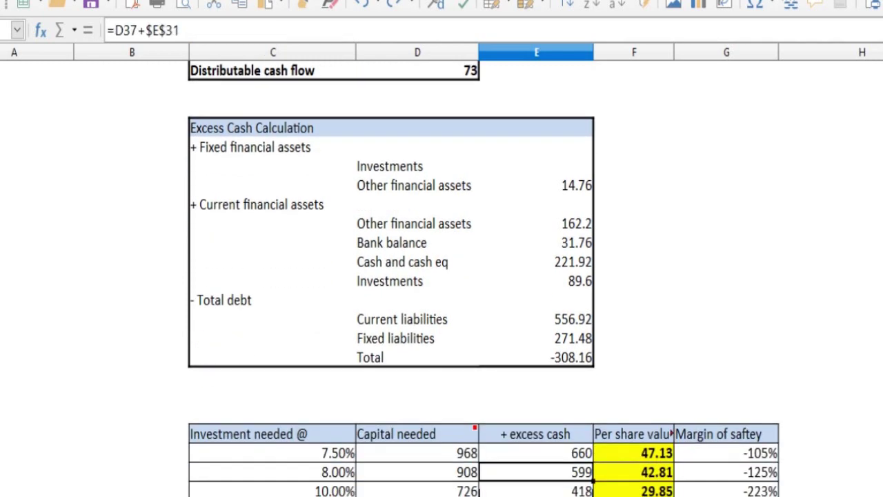
{"action": "key", "text": "Down"}
{"action": "key", "text": "Down"}
{"action": "key", "text": "Down"}
{"action": "key", "text": "Down"}
Step: Inspect the Capital needed, + excess cash and Per share value formulas in the 7.50% row
{"action": "key", "text": "Up"}
{"action": "key", "text": "Up"}
{"action": "key", "text": "Up"}
{"action": "key", "text": "Up"}
{"action": "key", "text": "Up"}
{"action": "key", "text": "Left"}
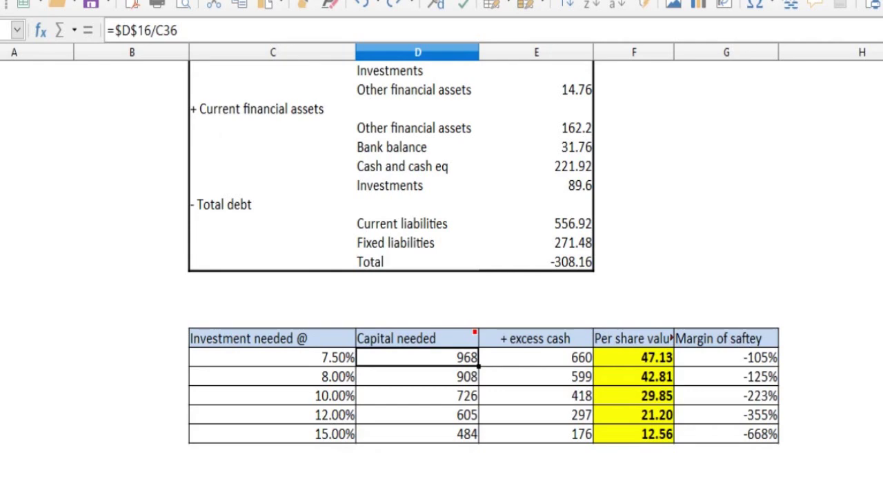
{"action": "key", "text": "Right"}
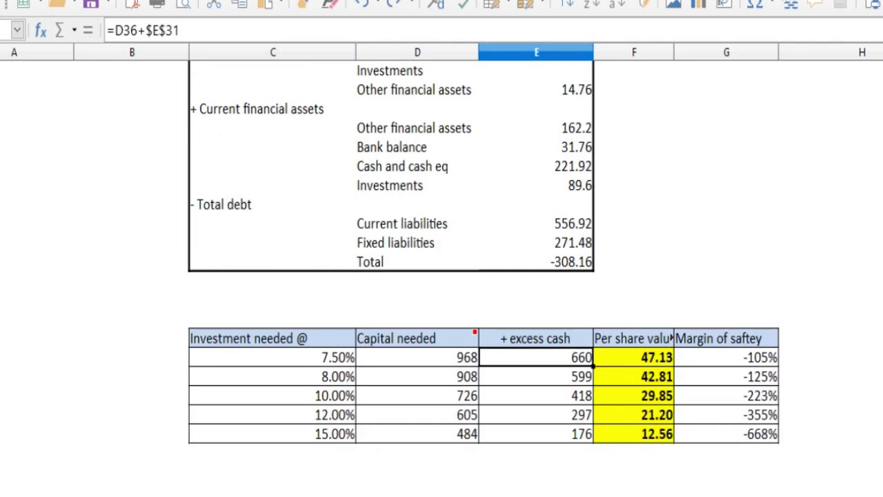
{"action": "key", "text": "Right"}
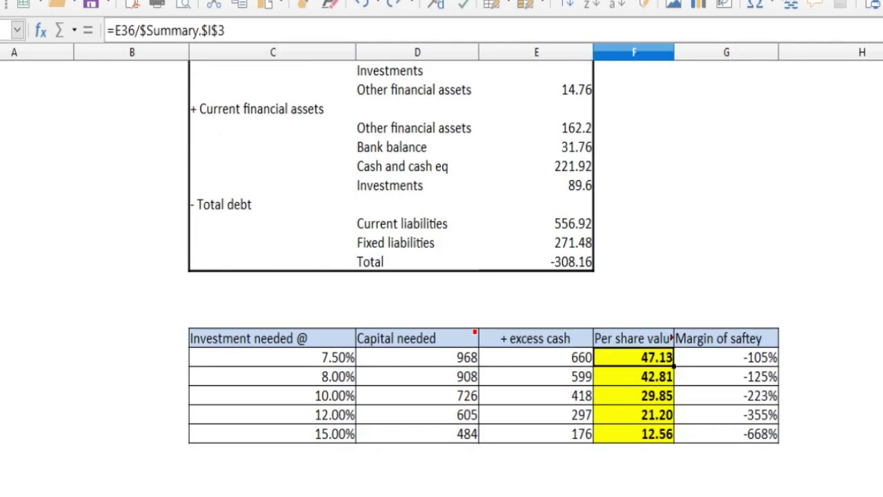
Step: Try 16 as the Total number of shares on the Summary sheet, and set it back to 14
{"action": "key", "text": "ctrl+Page_Up"}
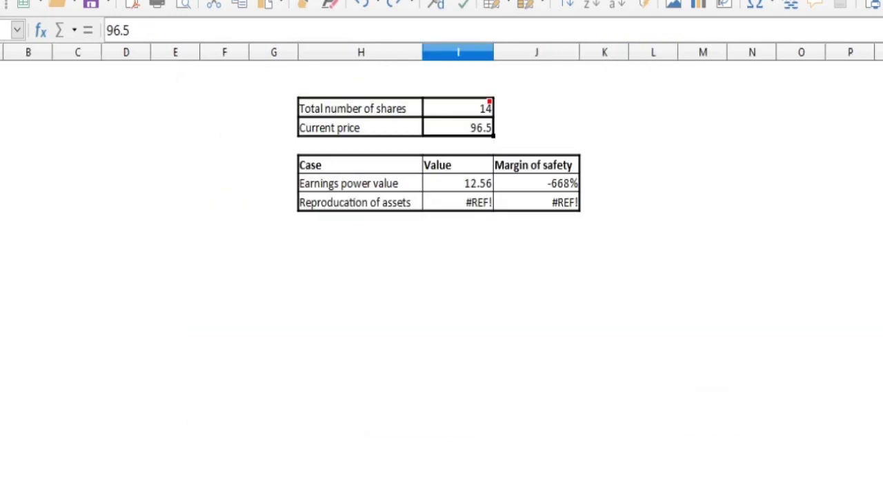
{"action": "key", "text": "Up"}
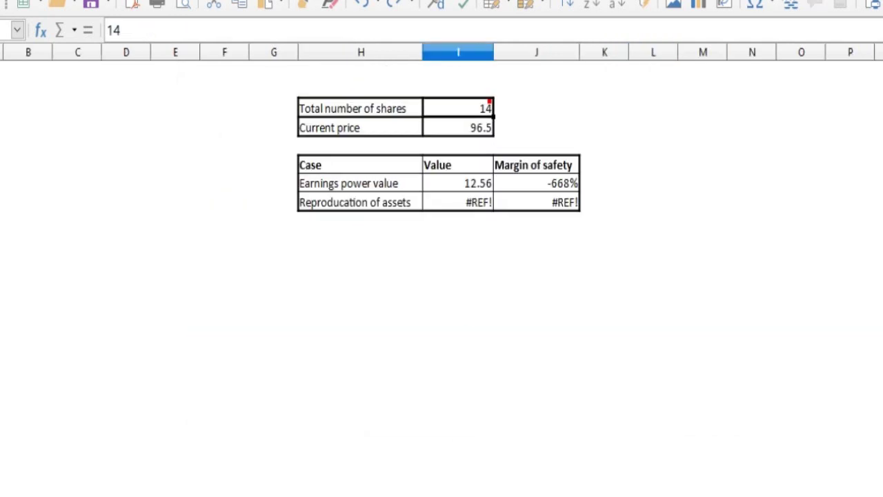
{"action": "type", "text": "16"}
{"action": "key", "text": "Return"}
{"action": "key", "text": "Up"}
{"action": "type", "text": "14"}
{"action": "key", "text": "Return"}
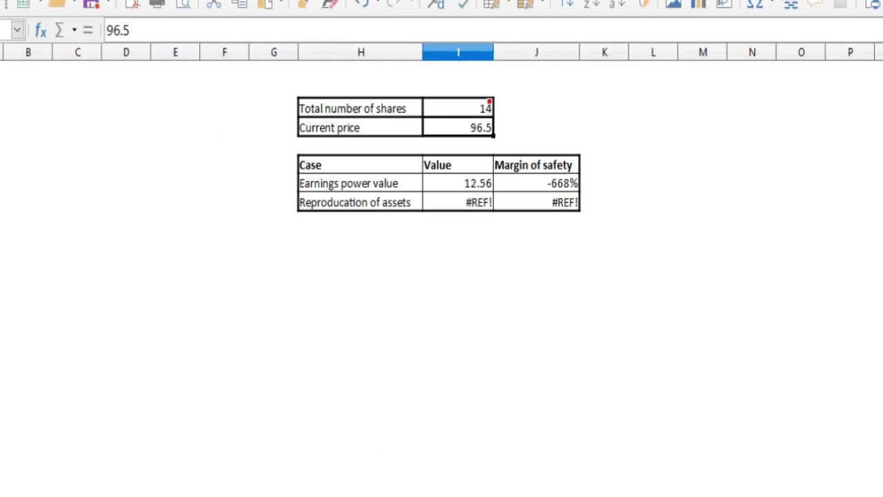
Step: Return to the excess cash sheet, clear the Excess Cash Calculation's Total, and undo the clearing
{"action": "key", "text": "ctrl+Page_Down"}
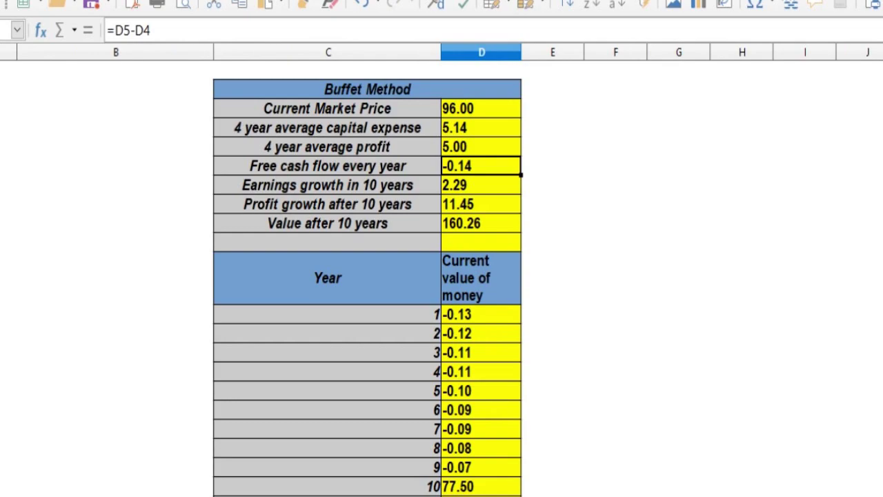
{"action": "key", "text": "ctrl+Page_Down"}
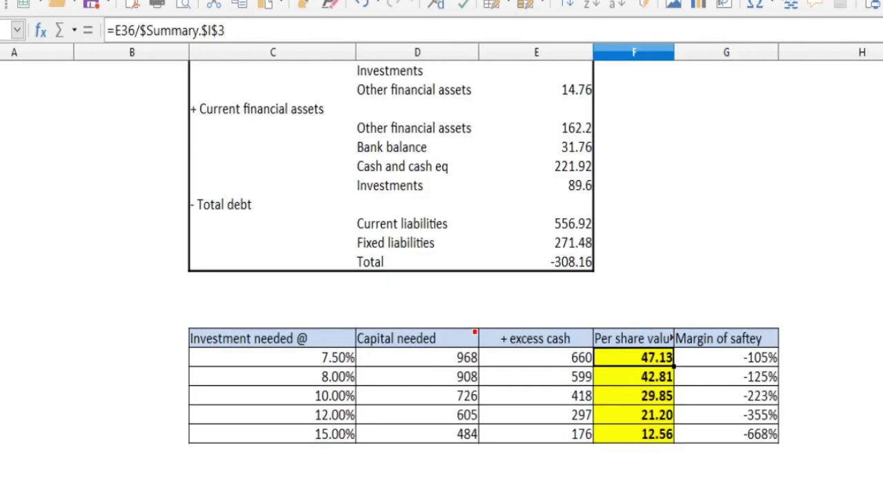
{"action": "left_click", "coordinate": [537, 262]}
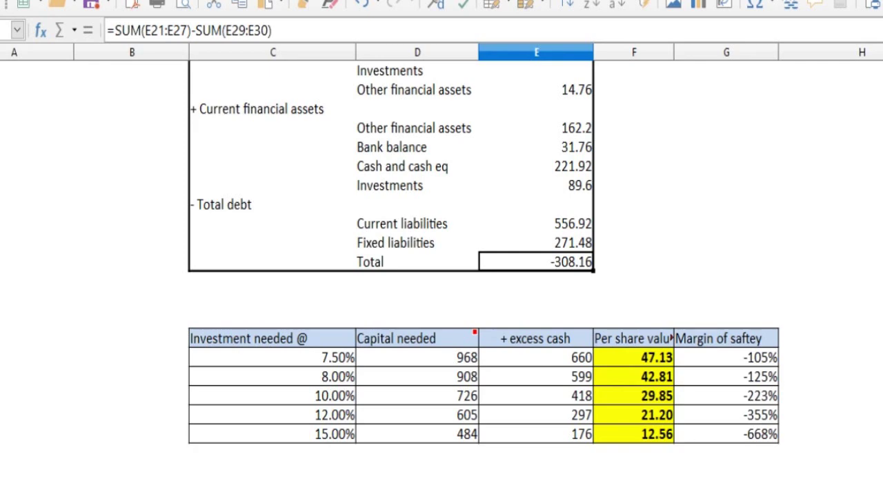
{"action": "key", "text": "Delete"}
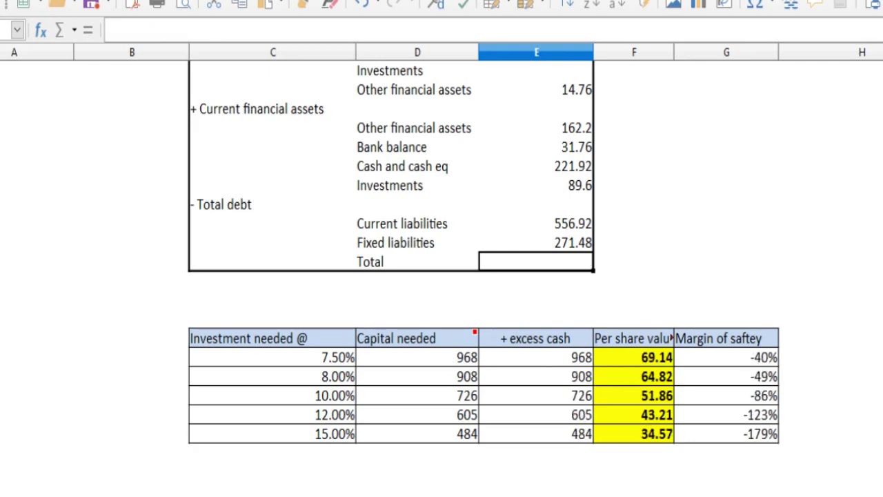
{"action": "key", "text": "ctrl+z"}
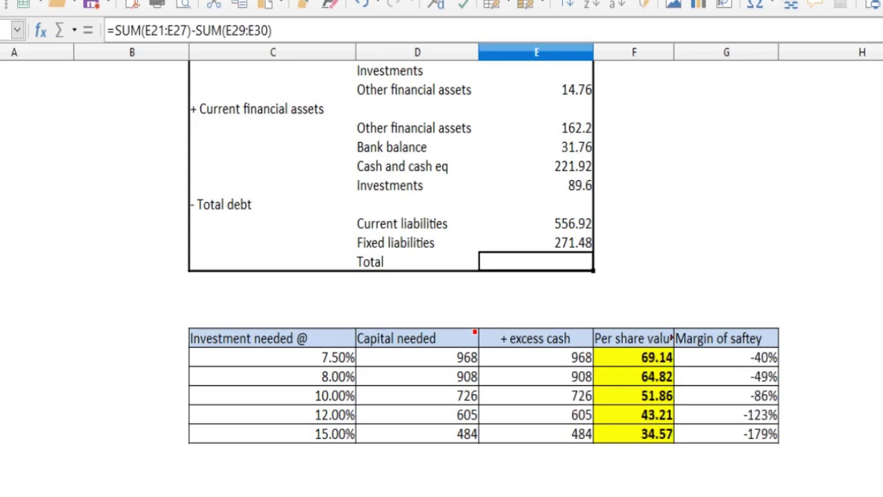
{"action": "key", "text": "Return"}
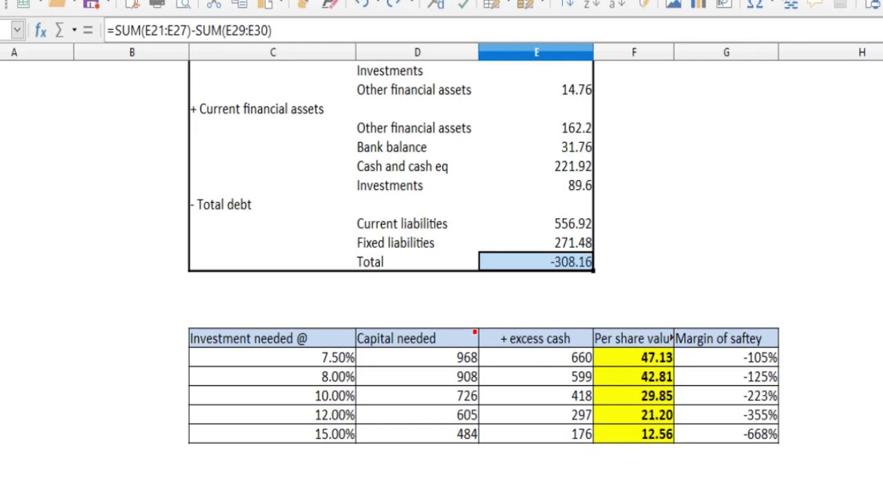
Step: Select the financial asset amounts and the asset and liability rows of the Excess Cash Calculation for review
{"action": "left_click_drag", "start_coordinate": [536, 90], "coordinate": [536, 185]}
{"action": "left_click", "coordinate": [418, 147]}
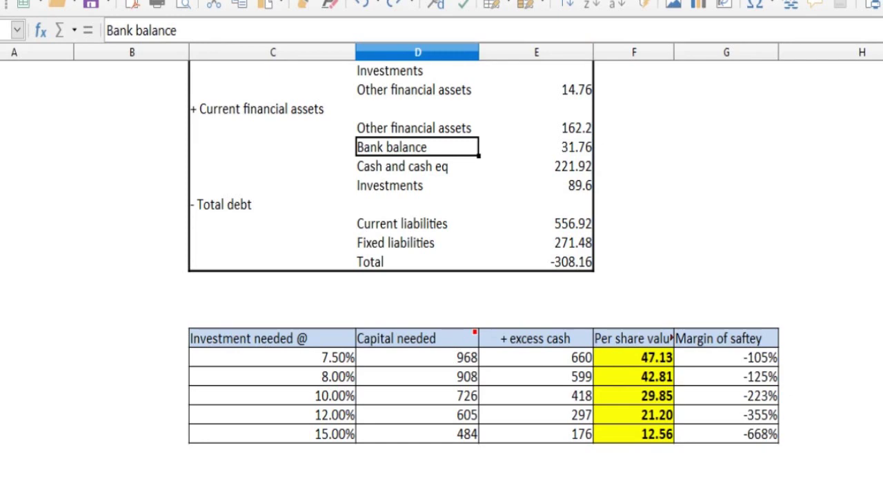
{"action": "left_click_drag", "start_coordinate": [418, 90], "coordinate": [536, 243]}
Step: Clear the Current liabilities and Fixed liabilities amounts, review the 7.50% Per share value without debt, and undo the clearing
{"action": "left_click", "coordinate": [537, 205]}
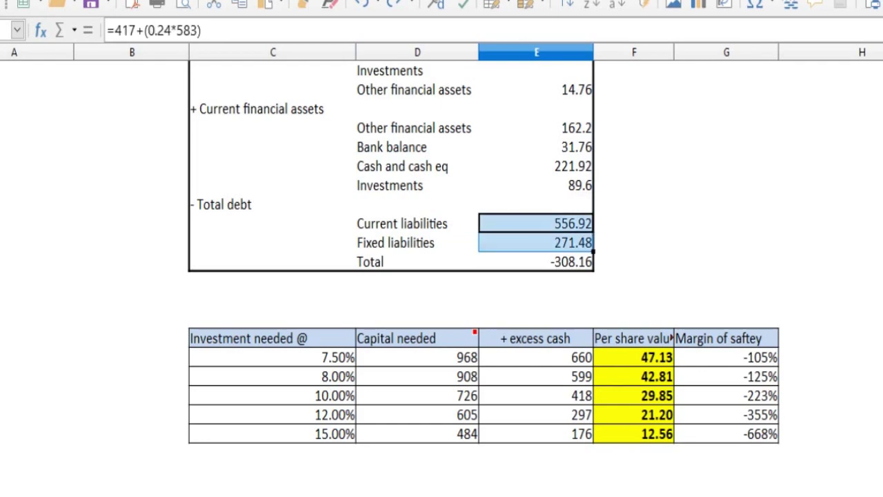
{"action": "key", "text": "Delete"}
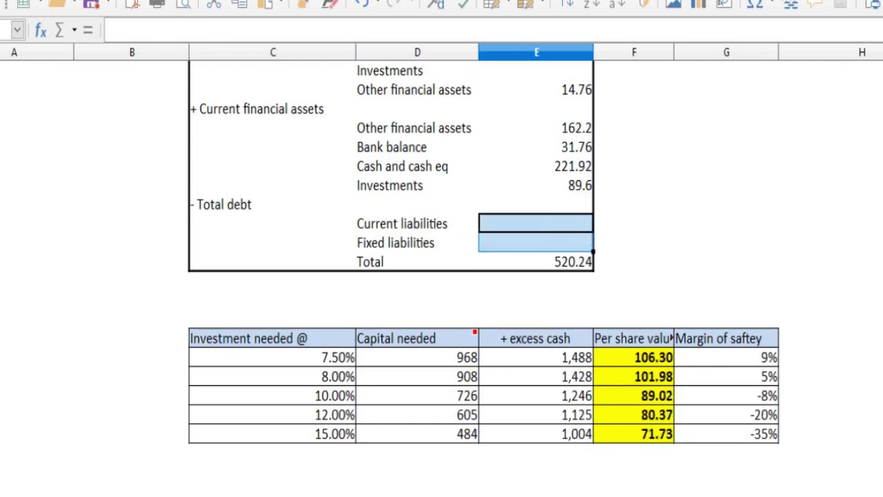
{"action": "left_click", "coordinate": [635, 358]}
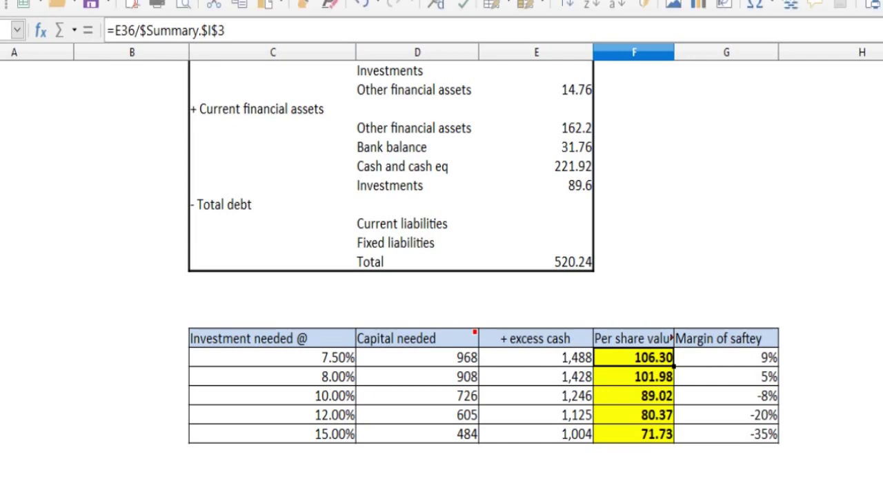
{"action": "left_click_drag", "start_coordinate": [417, 70], "coordinate": [552, 186]}
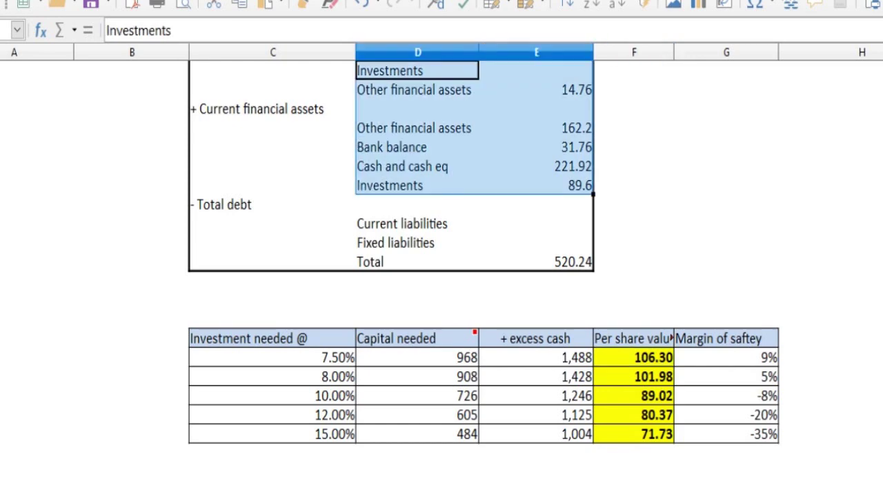
{"action": "left_click_drag", "start_coordinate": [417, 223], "coordinate": [536, 243]}
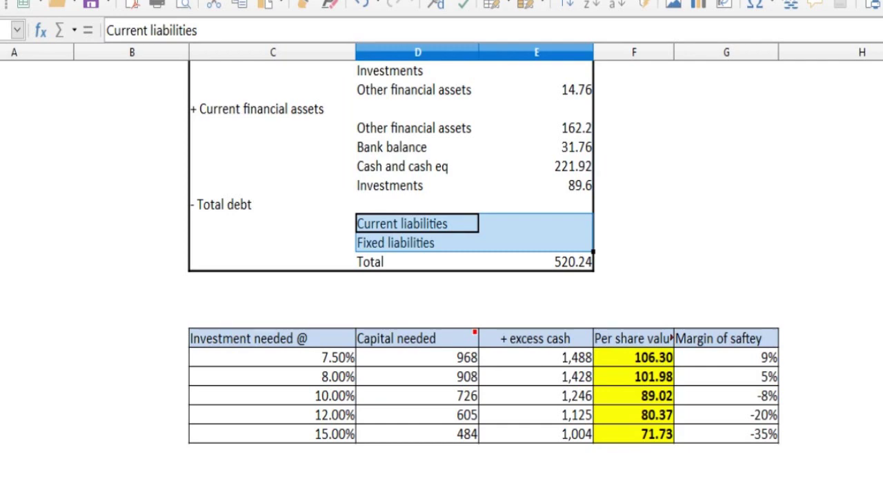
{"action": "left_click", "coordinate": [634, 357]}
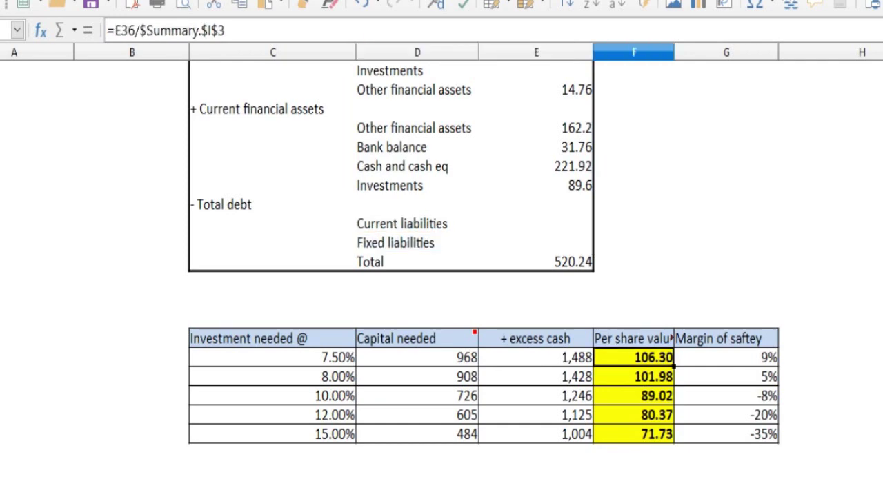
{"action": "key", "text": "ctrl+z"}
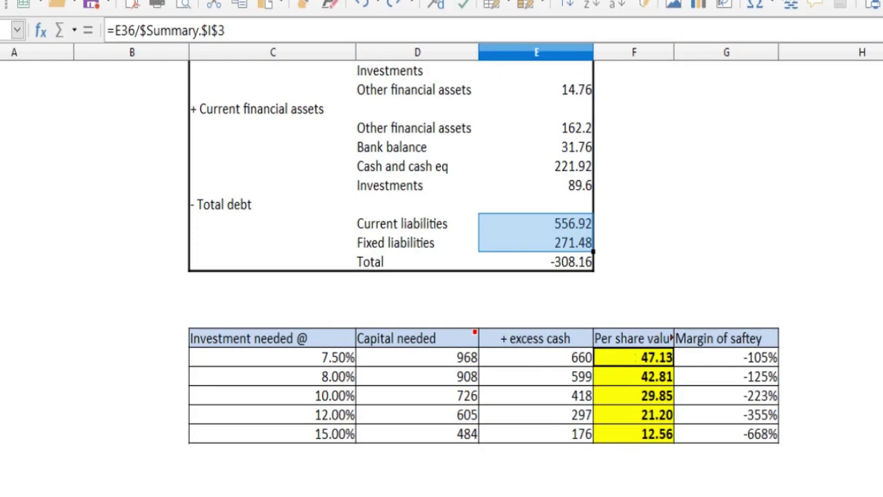
Step: Inspect the 4 year average capital expense and 4 year average profit formulas on the Buffet Method sheet
{"action": "key", "text": "ctrl+Page_Down"}
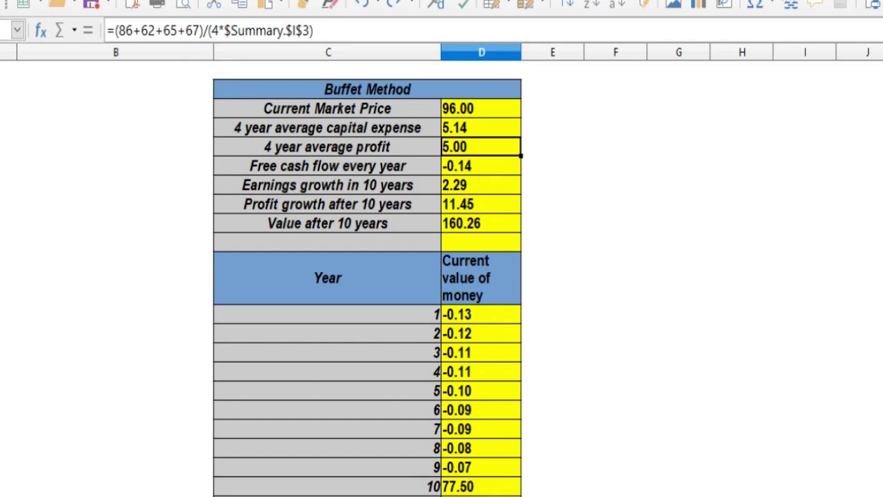
{"action": "key", "text": "Up"}
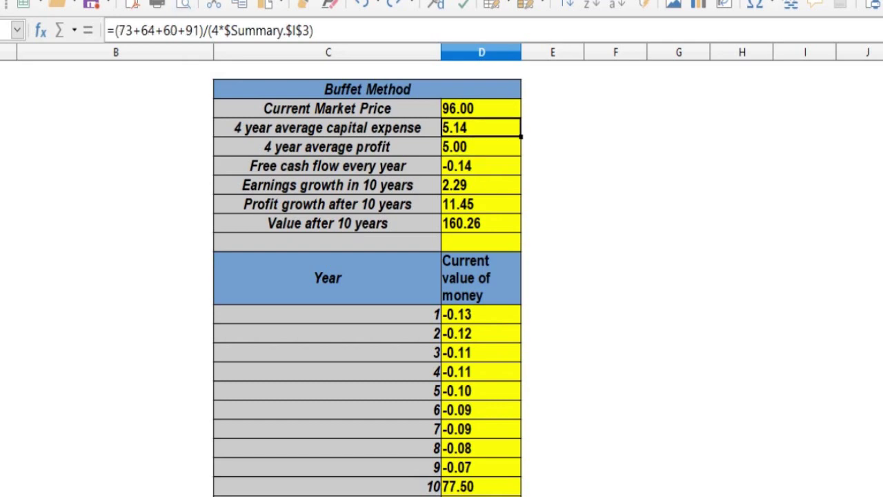
{"action": "key", "text": "Down"}
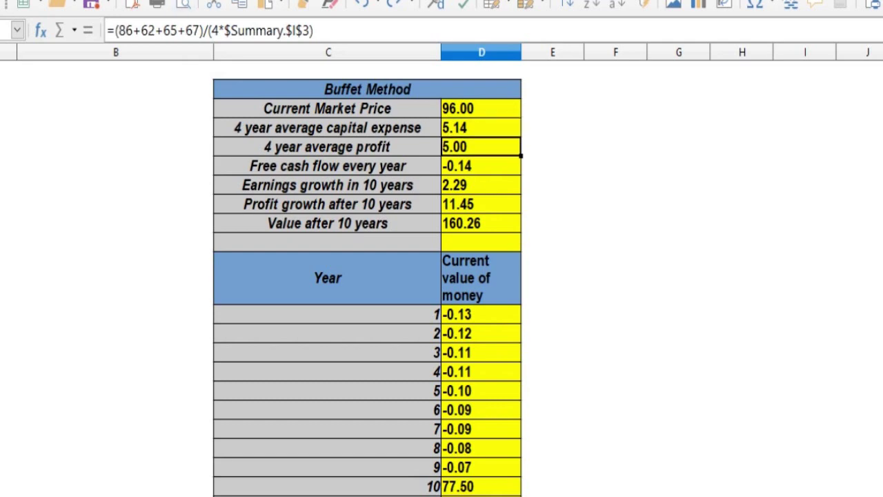
{"action": "left_click", "coordinate": [118, 30]}
{"action": "left_click_drag", "start_coordinate": [118, 30], "coordinate": [201, 31]}
{"action": "key", "text": "Escape"}
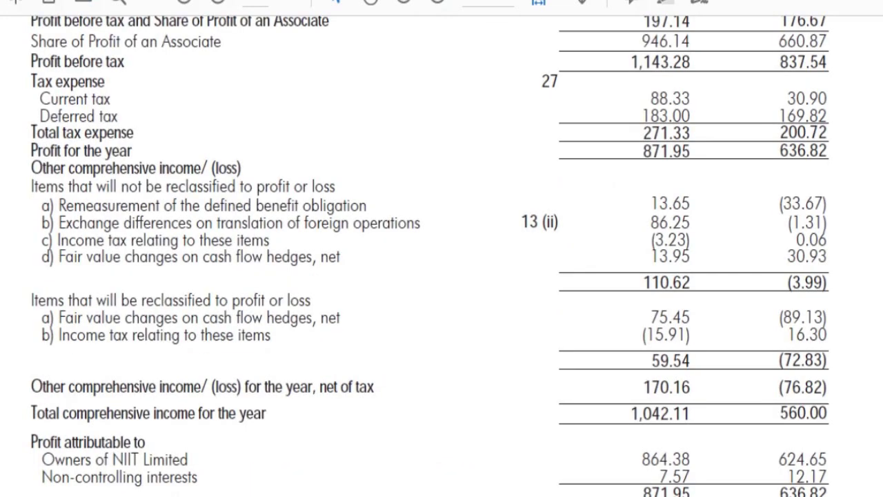
Step: Highlight both years' profit attributable to Owners of NIIT Limited in the annual report and compare them with the 4 year average profit formula
{"action": "left_click_drag", "start_coordinate": [642, 459], "coordinate": [659, 459]}
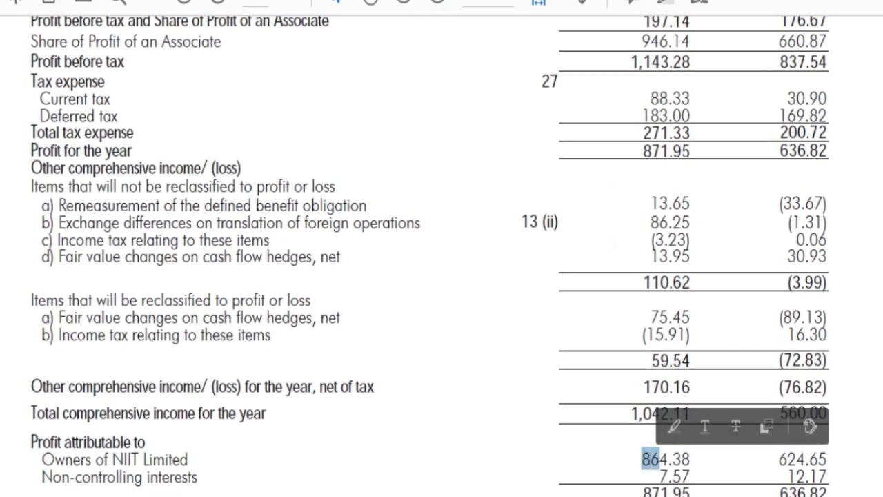
{"action": "left_click_drag", "start_coordinate": [779, 459], "coordinate": [797, 459]}
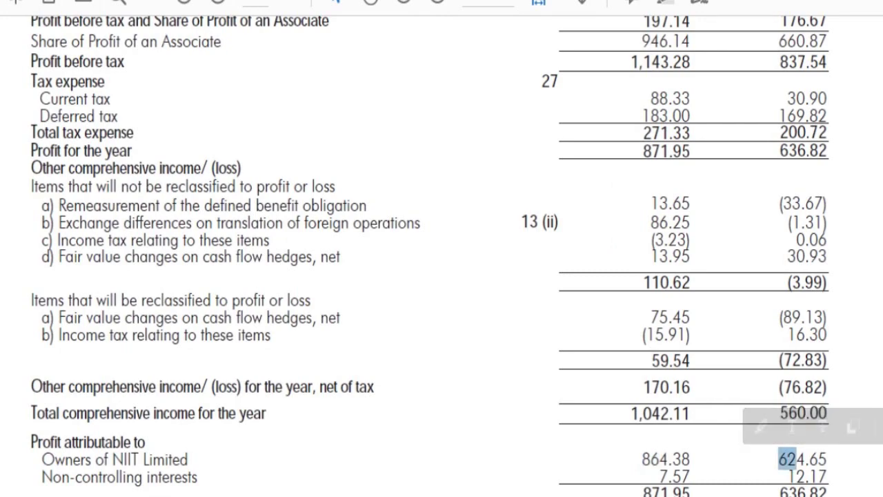
{"action": "key", "text": "alt+Tab"}
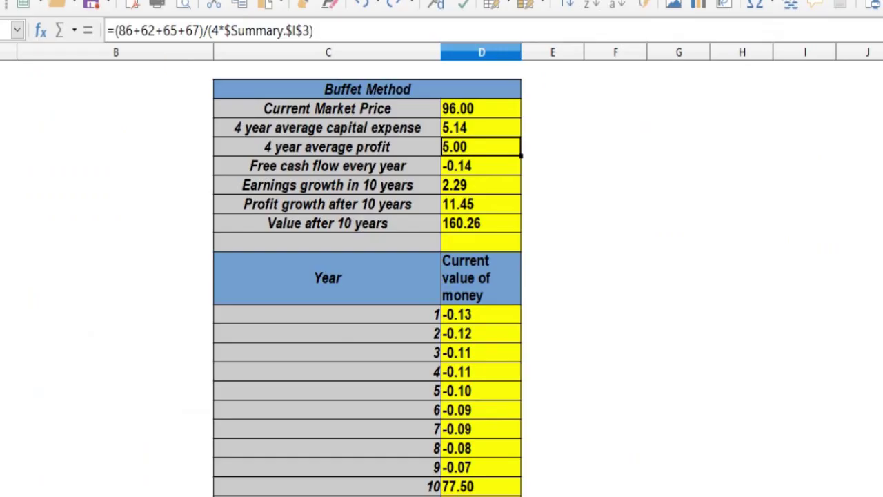
Step: Highlight the 2016-era profit attributable to Equity shareholders in the older annual report and compare it with the 4 year average profit formula
{"action": "key", "text": "alt+Tab"}
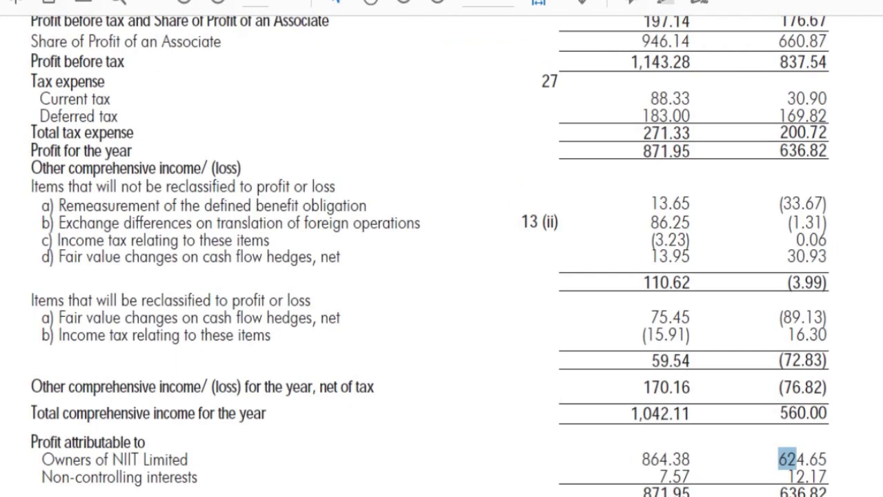
{"action": "key", "text": "ctrl+Tab"}
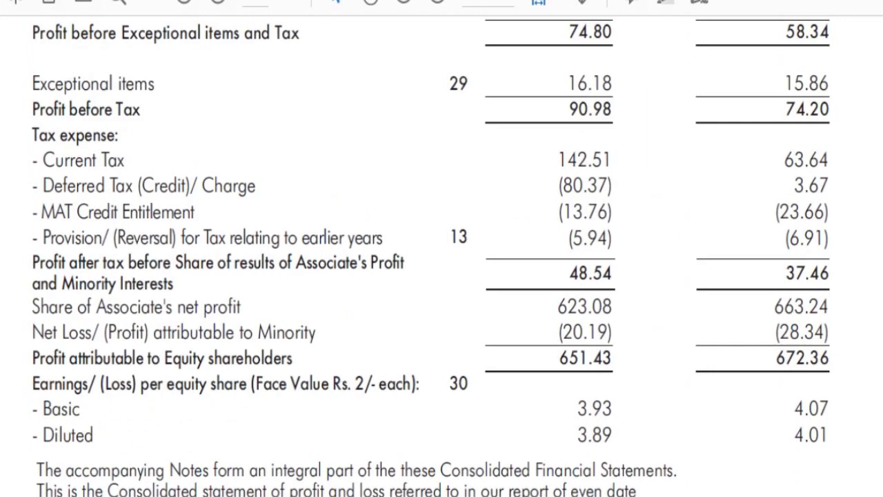
{"action": "left_click_drag", "start_coordinate": [558, 358], "coordinate": [578, 358]}
{"action": "key", "text": "alt+Tab"}
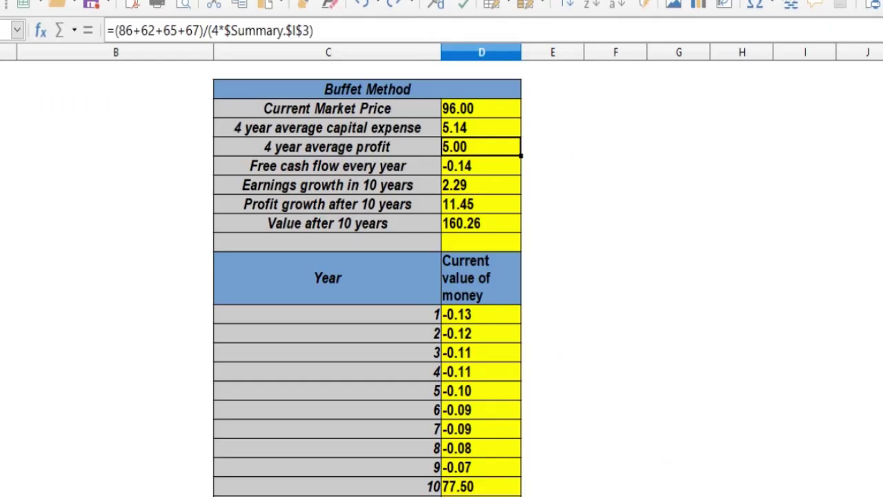
{"action": "left_click", "coordinate": [116, 31]}
{"action": "left_click_drag", "start_coordinate": [116, 30], "coordinate": [178, 31]}
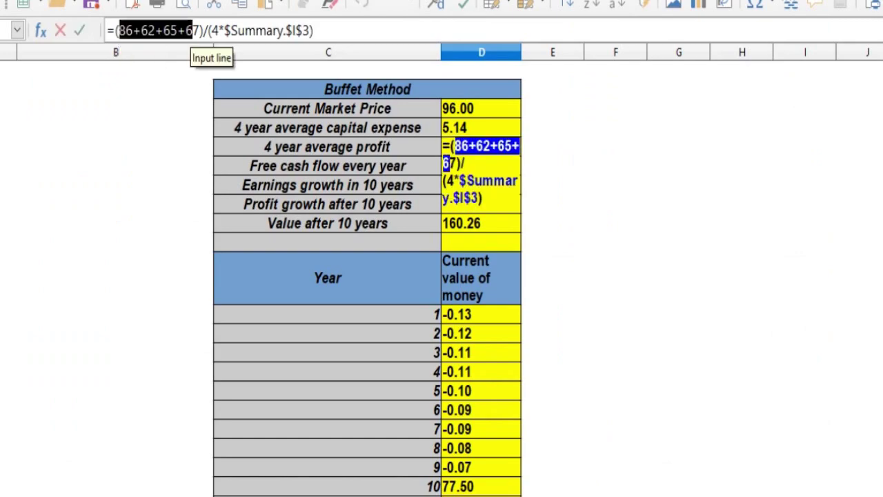
{"action": "key", "text": "Escape"}
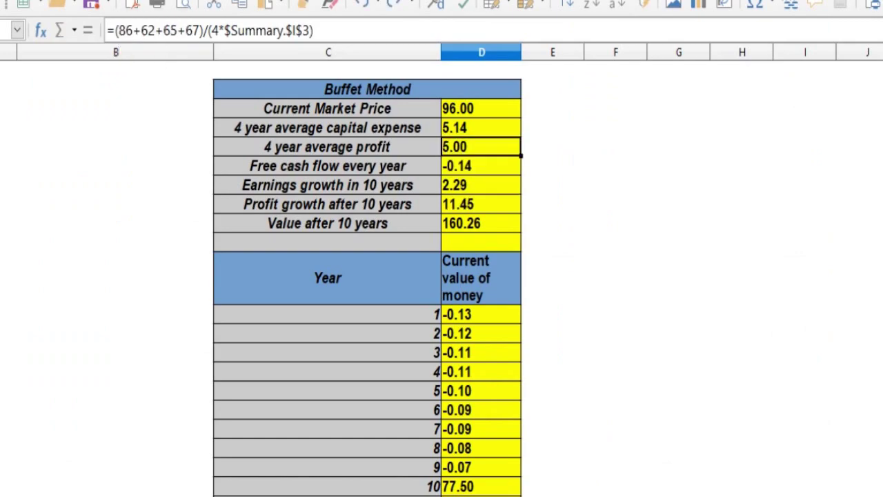
Step: Find the Purchase of Property, Plant and Equipments line in the consolidated cash flow statement and highlight its label and both years' amounts
{"action": "left_click", "coordinate": [481, 128]}
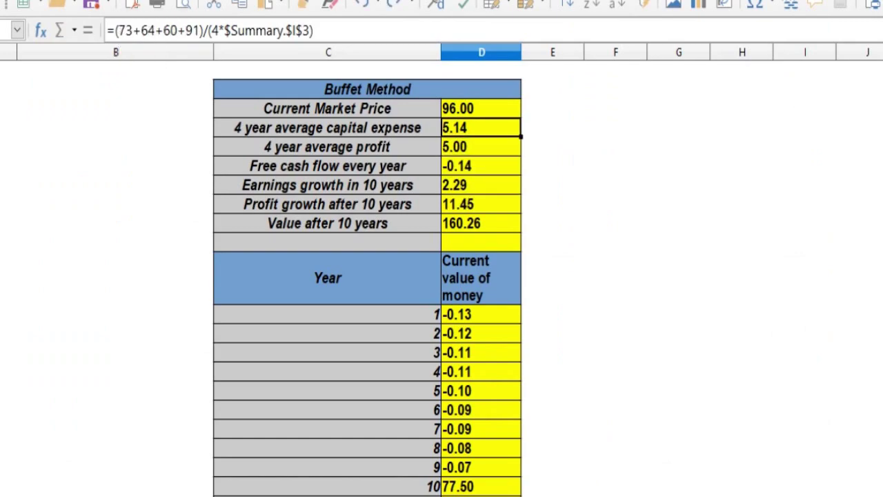
{"action": "key", "text": "alt+Tab"}
{"action": "left_click", "coordinate": [580, 357]}
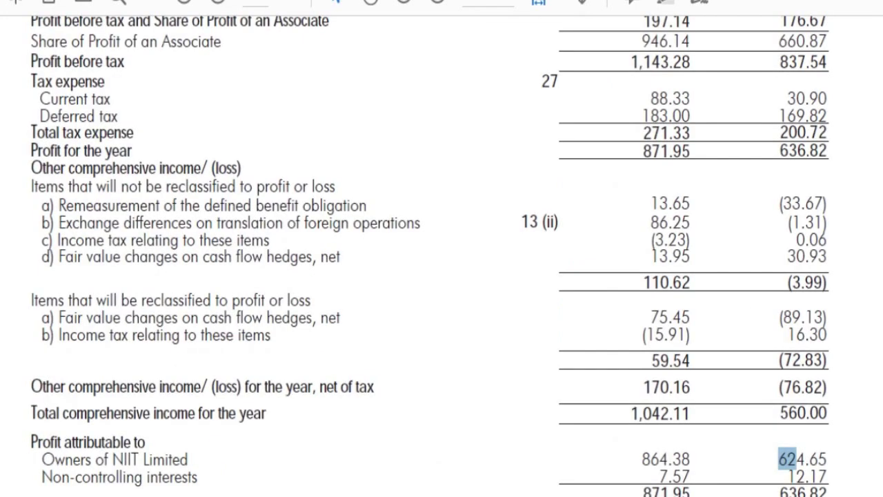
{"action": "scroll", "coordinate": [442, 255], "scroll_direction": "down", "scroll_amount": 20}
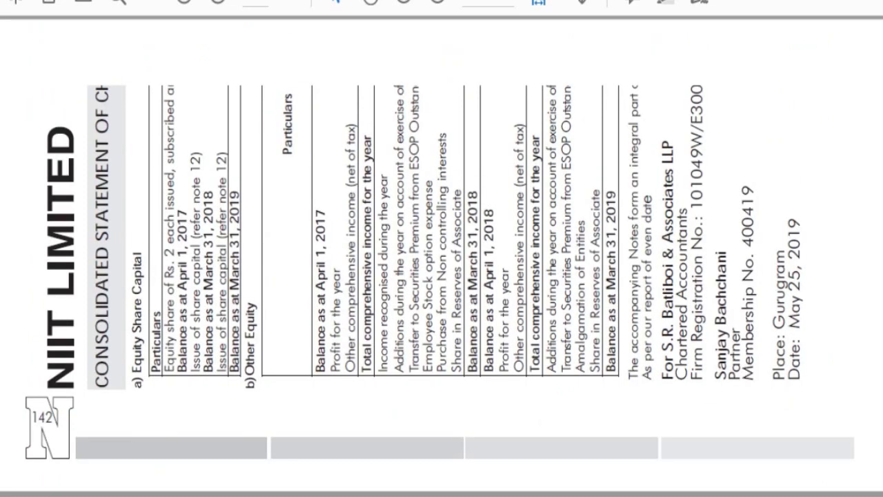
{"action": "scroll", "coordinate": [442, 276], "scroll_direction": "down", "scroll_amount": 10}
{"action": "scroll", "coordinate": [442, 276], "scroll_direction": "down", "scroll_amount": 10}
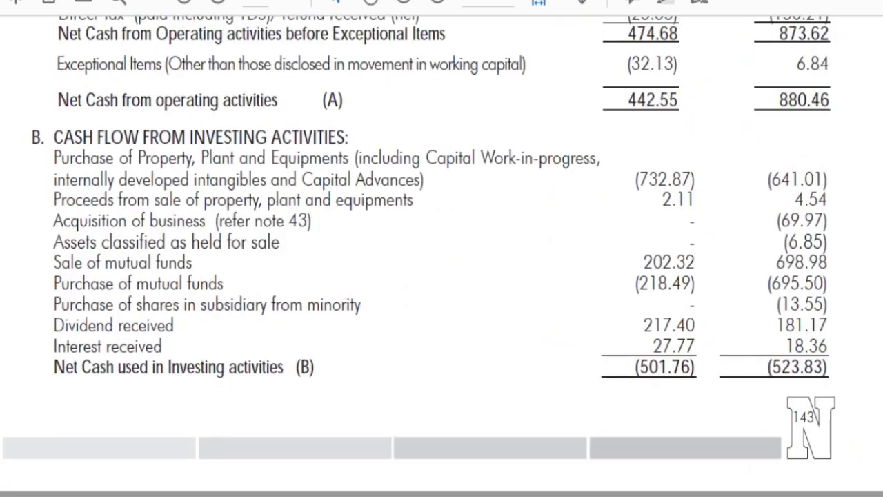
{"action": "left_click_drag", "start_coordinate": [54, 157], "coordinate": [504, 158]}
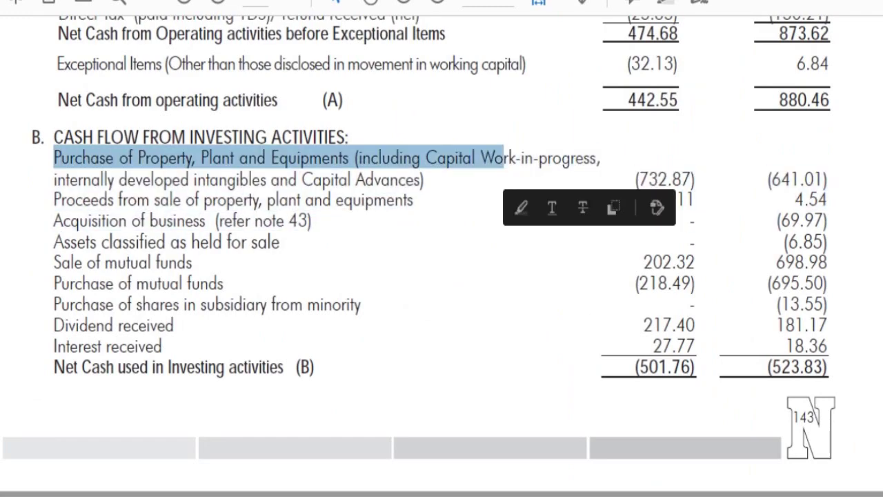
{"action": "double_click", "coordinate": [230, 180]}
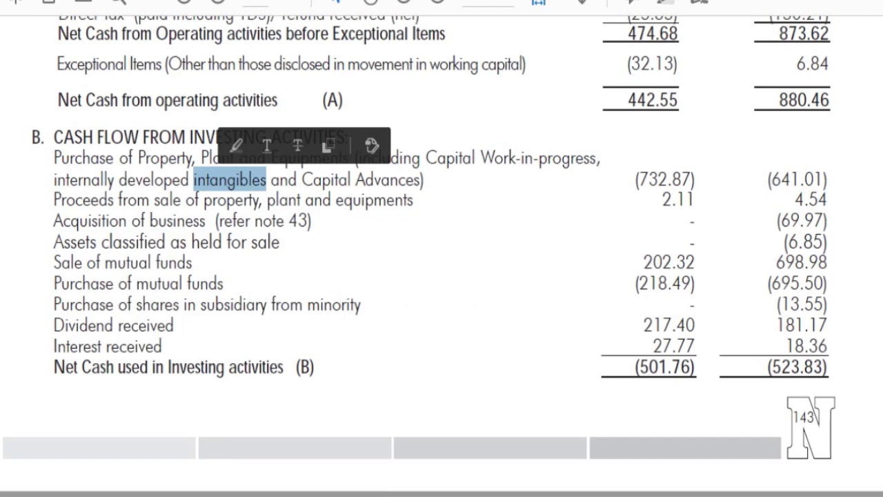
{"action": "left_click_drag", "start_coordinate": [659, 179], "coordinate": [649, 179]}
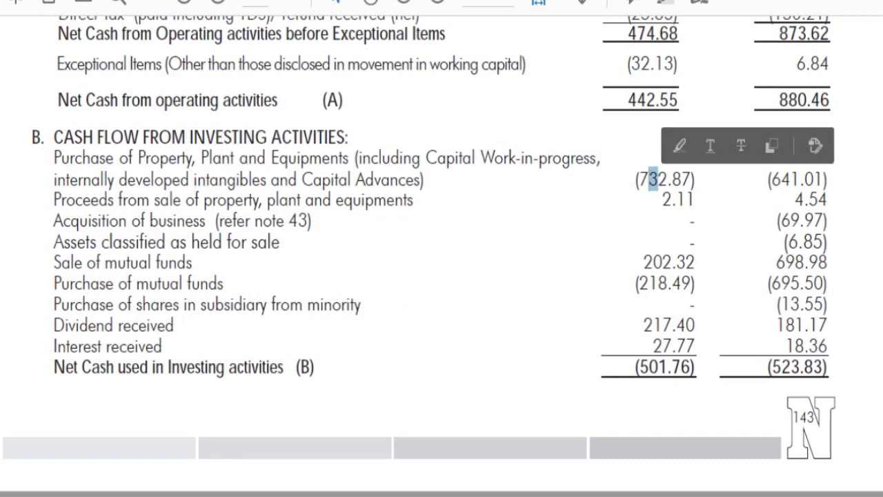
{"action": "double_click", "coordinate": [786, 180]}
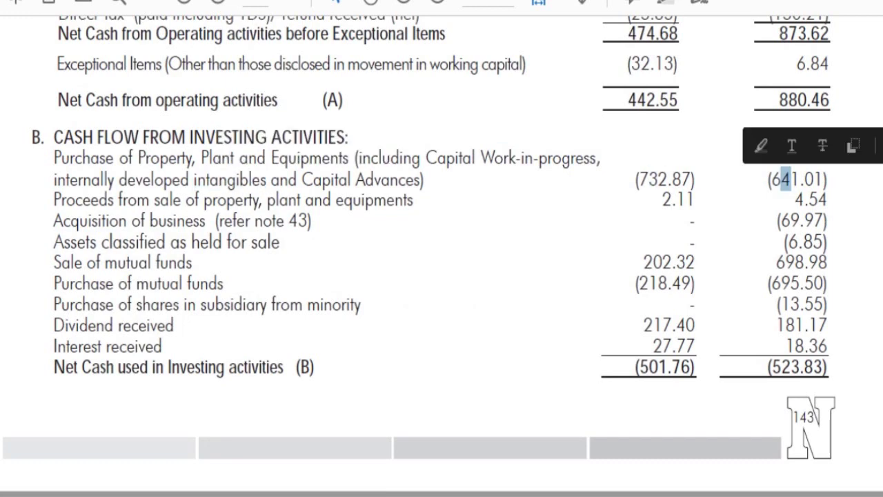
Step: Compare the 73+64 terms of the 4 year average capital expense formula and highlight the Purchase of Fixed Assets amount in the older report
{"action": "key", "text": "alt+Tab"}
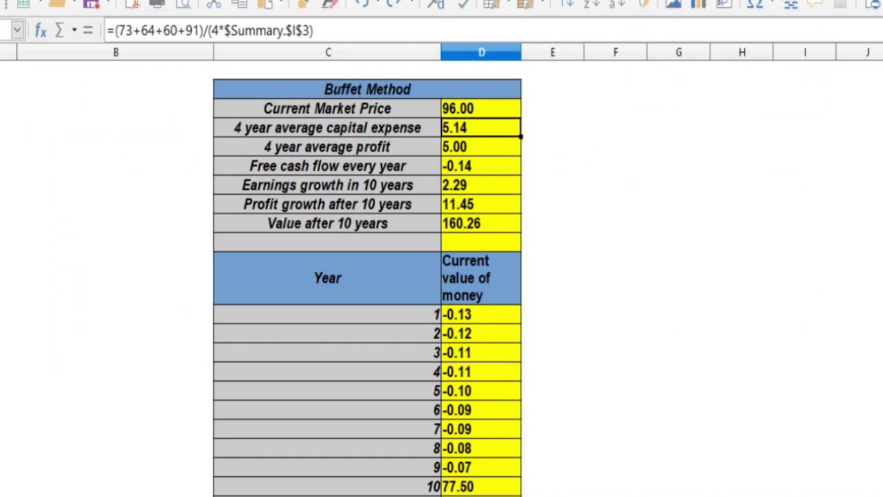
{"action": "left_click_drag", "start_coordinate": [118, 31], "coordinate": [156, 30]}
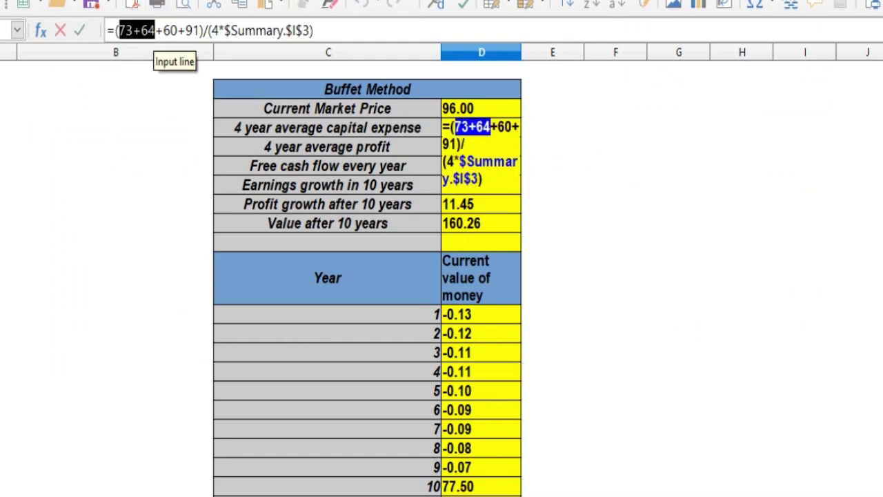
{"action": "key", "text": "alt+Tab"}
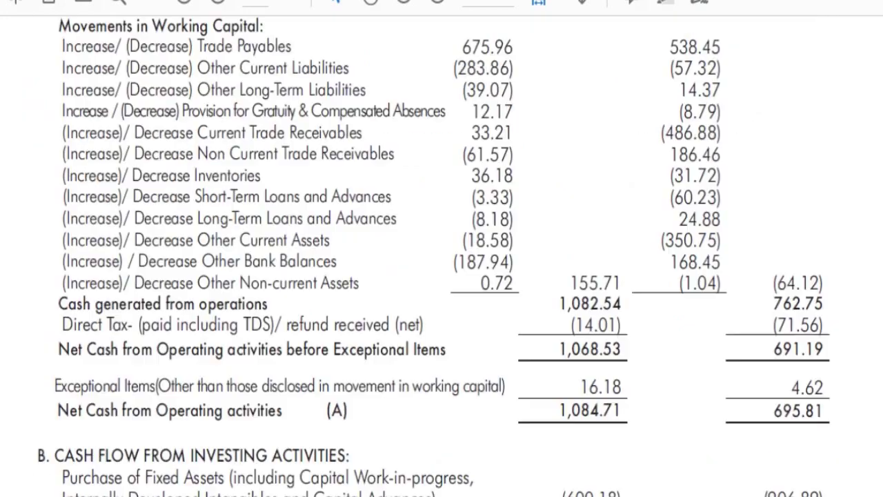
{"action": "scroll", "coordinate": [442, 249], "scroll_direction": "down", "scroll_amount": 5}
{"action": "left_click_drag", "start_coordinate": [777, 95], "coordinate": [802, 94]}
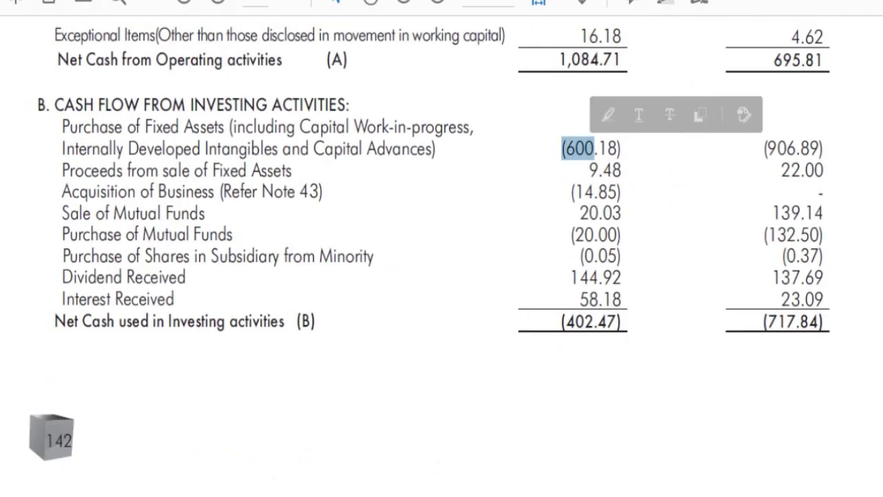
{"action": "key", "text": "alt+Tab"}
{"action": "key", "text": "Escape"}
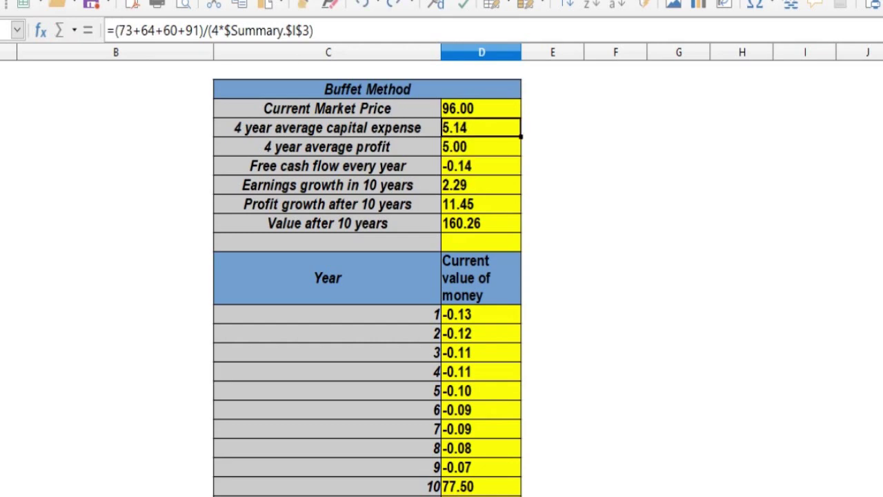
Step: Review the Free cash flow every year formula and the discounted current values of money for years 1 to 10
{"action": "key", "text": "Down"}
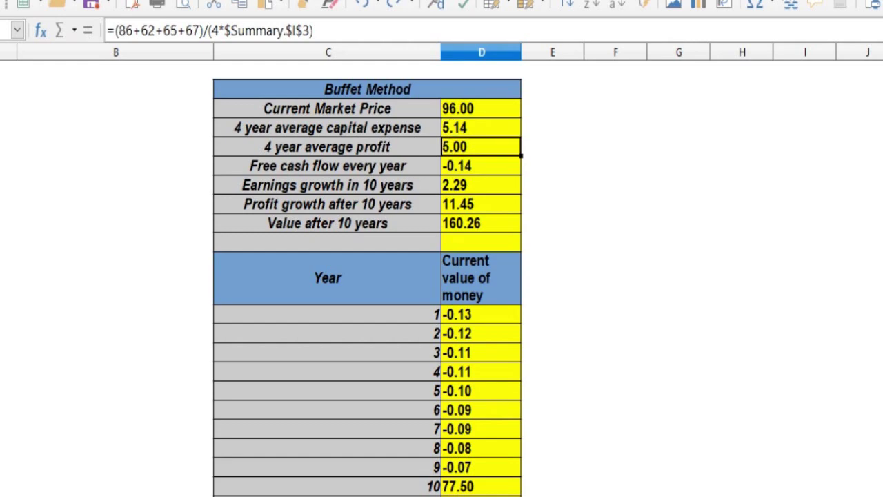
{"action": "key", "text": "Down"}
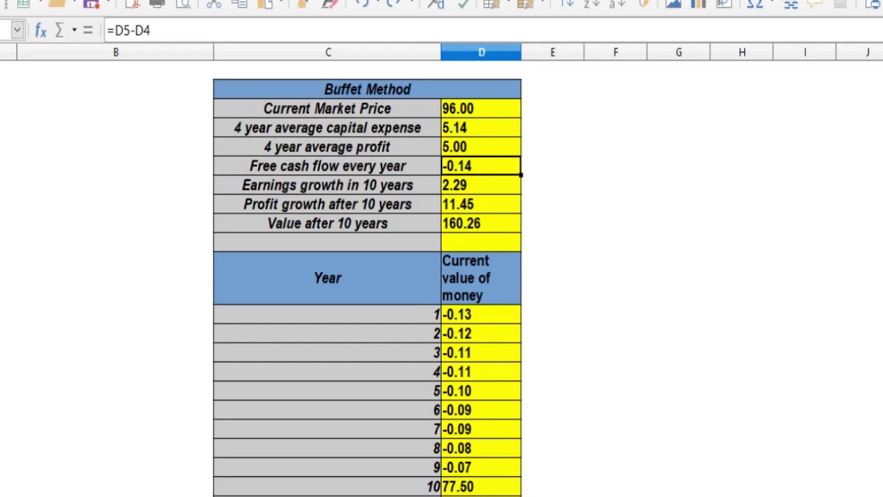
{"action": "left_click_drag", "start_coordinate": [481, 315], "coordinate": [481, 468]}
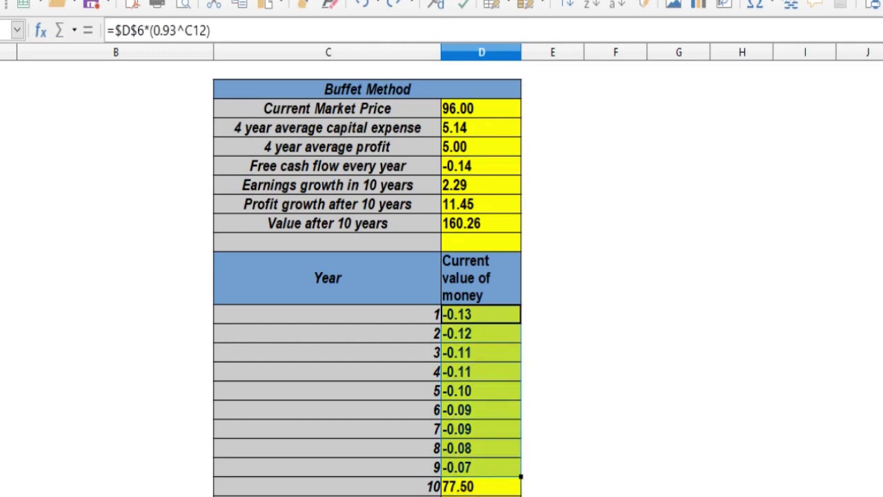
{"action": "left_click", "coordinate": [482, 486]}
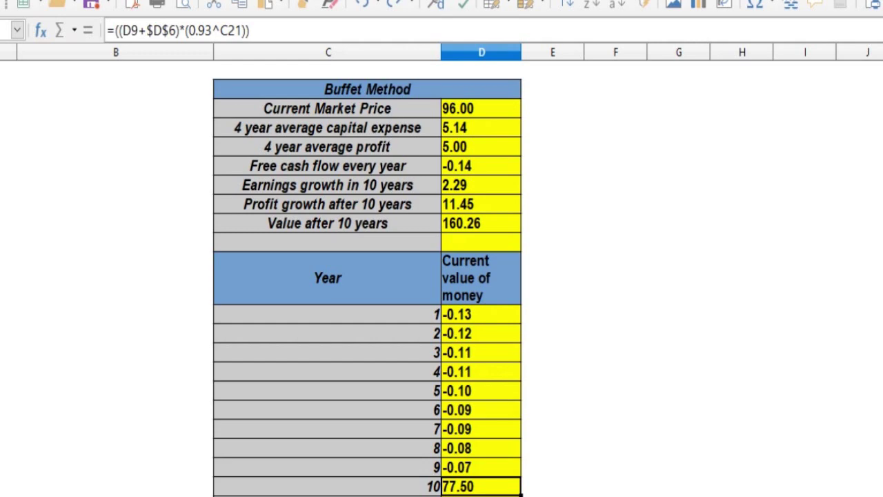
Step: Examine the numerator and denominator of the Earnings growth in 10 years formula
{"action": "left_click", "coordinate": [481, 185]}
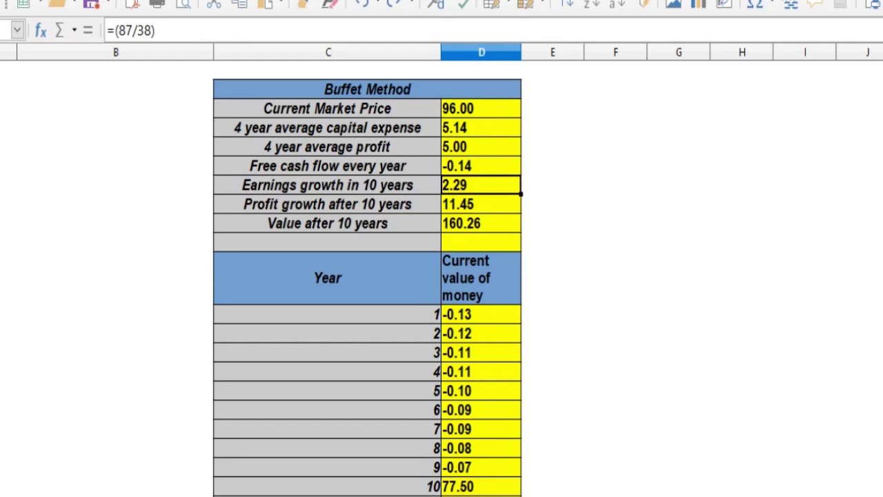
{"action": "mouse_move", "coordinate": [119, 30]}
{"action": "left_mouse_down"}
{"action": "mouse_move", "coordinate": [156, 30]}
{"action": "mouse_move", "coordinate": [132, 30]}
{"action": "left_mouse_up"}
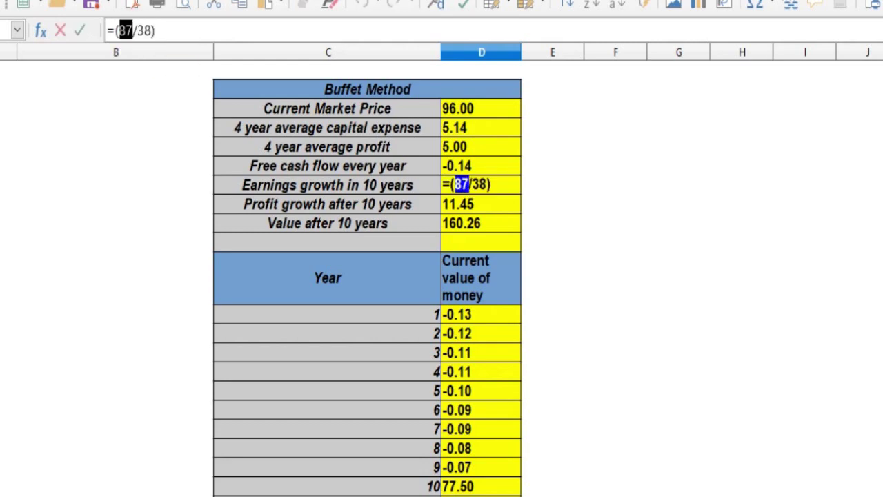
{"action": "double_click", "coordinate": [144, 31]}
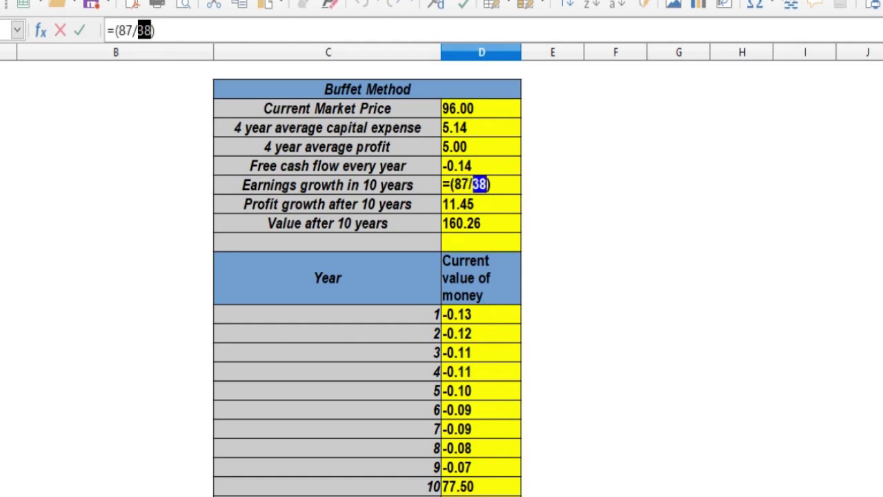
{"action": "key", "text": "Escape"}
Step: Trace the cells referenced by the Profit growth after 10 years and Value after 10 years formulas
{"action": "left_click", "coordinate": [481, 204]}
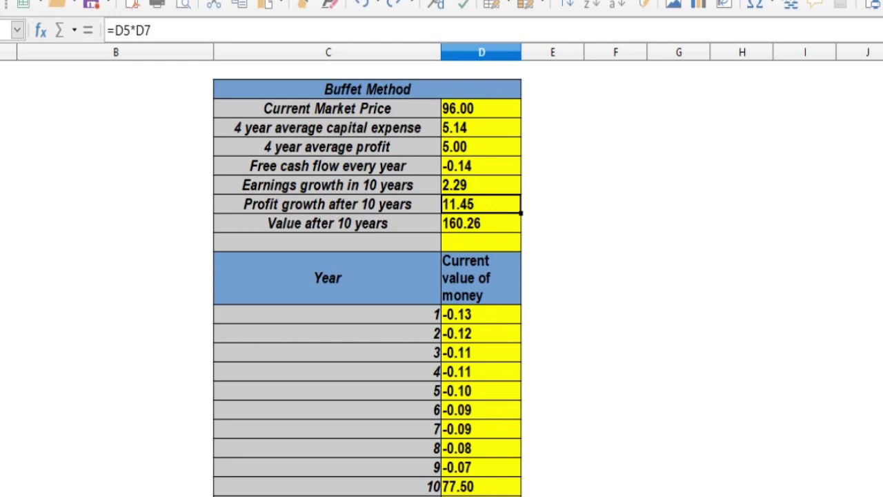
{"action": "key", "text": "F2"}
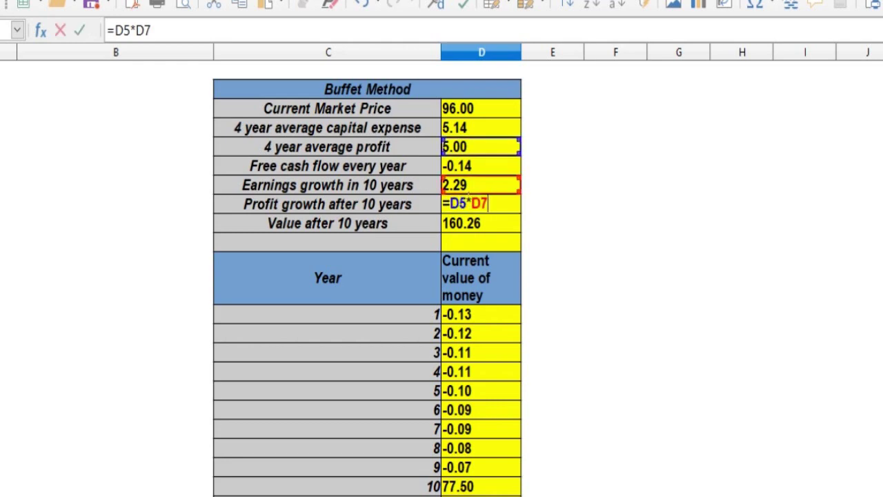
{"action": "key", "text": "Escape"}
{"action": "left_click", "coordinate": [481, 224]}
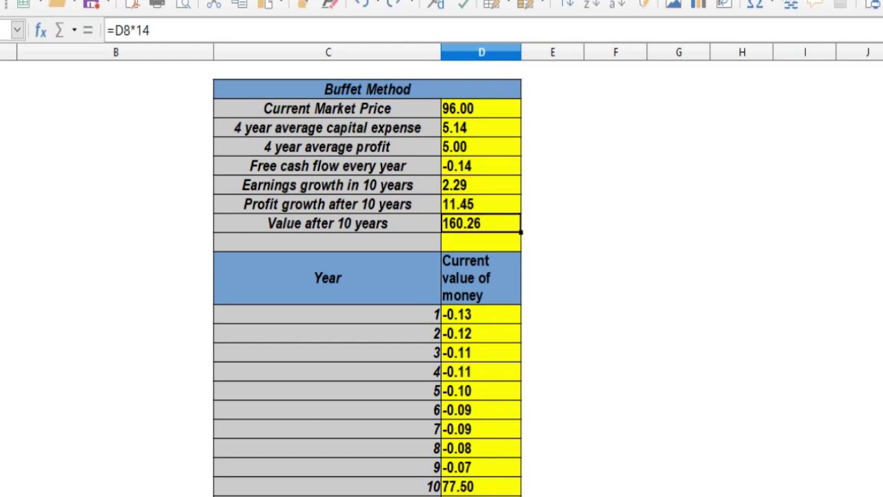
{"action": "key", "text": "F2"}
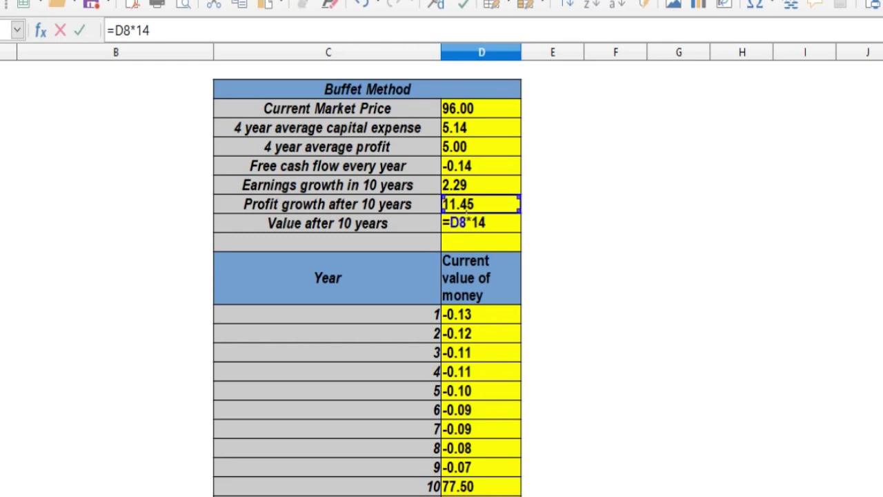
{"action": "key", "text": "Escape"}
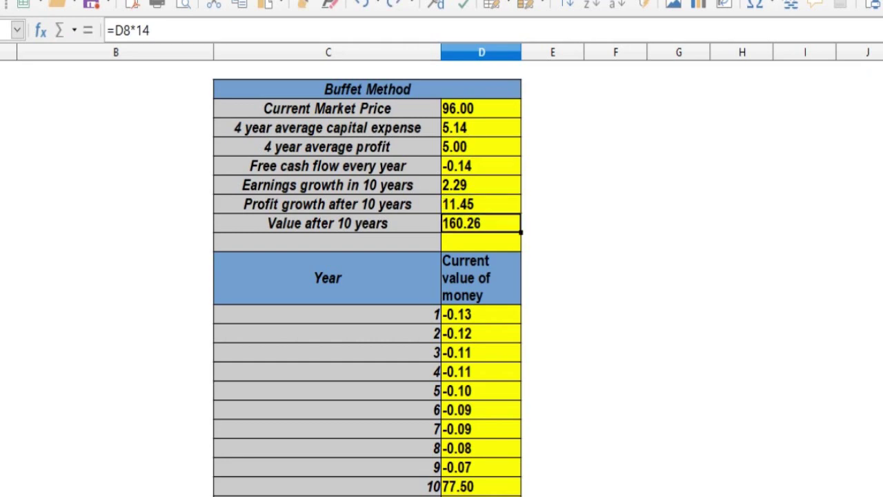
Step: Examine the year 10 discounted value and the Current Value total at the end of the Buffet Method table
{"action": "key", "text": "Down"}
{"action": "key", "text": "Down"}
{"action": "key", "text": "Down"}
{"action": "key", "text": "Down"}
{"action": "key", "text": "Down"}
{"action": "key", "text": "Down"}
{"action": "key", "text": "Down"}
{"action": "key", "text": "Down"}
{"action": "key", "text": "Down"}
{"action": "key", "text": "Down"}
{"action": "key", "text": "Down"}
{"action": "key", "text": "Down"}
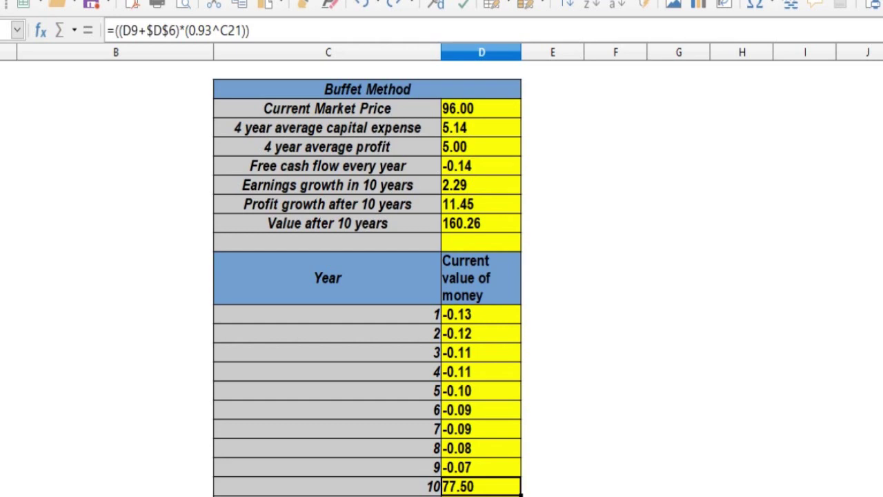
{"action": "key", "text": "Down"}
{"action": "key", "text": "Up"}
{"action": "key", "text": "Up"}
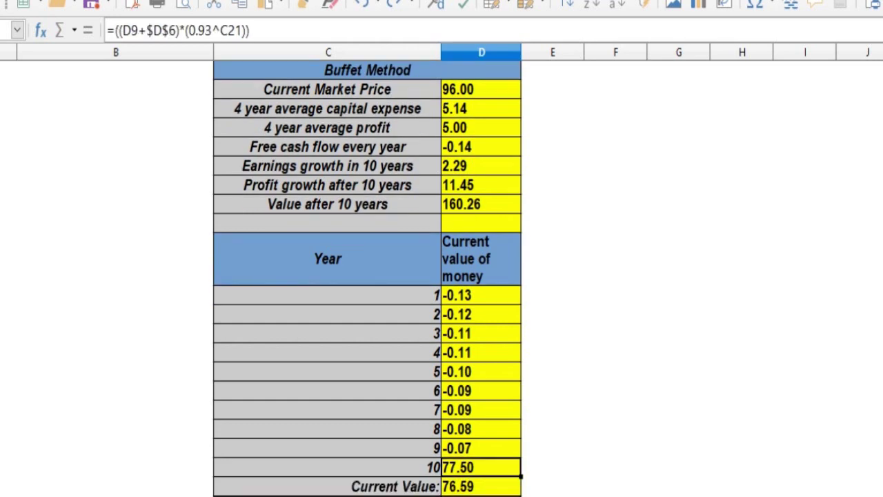
{"action": "key", "text": "Down"}
{"action": "key", "text": "Down"}
{"action": "key", "text": "Down"}
{"action": "key", "text": "Up"}
{"action": "key", "text": "Down"}
{"action": "key", "text": "Up"}
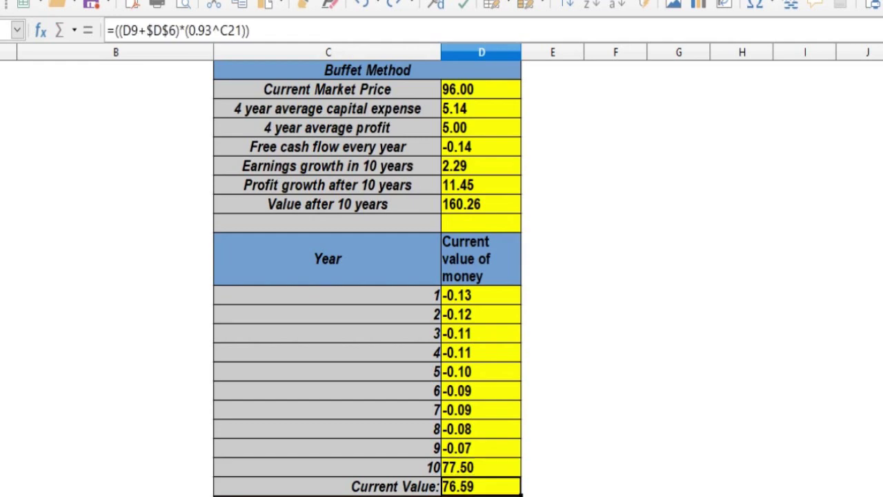
Step: Go back up the Buffet Method table to recheck the 4 year average capital expense and Free cash flow every year formulas
{"action": "key", "text": "Up"}
{"action": "key", "text": "Up"}
{"action": "key", "text": "Up"}
{"action": "key", "text": "Up"}
{"action": "key", "text": "Up"}
{"action": "key", "text": "Up"}
{"action": "key", "text": "Up"}
{"action": "key", "text": "Up"}
{"action": "key", "text": "Up"}
{"action": "key", "text": "Up"}
{"action": "key", "text": "Up"}
{"action": "key", "text": "Up"}
{"action": "key", "text": "Up"}
{"action": "key", "text": "Up"}
{"action": "key", "text": "Up"}
{"action": "key", "text": "Up"}
{"action": "key", "text": "Up"}
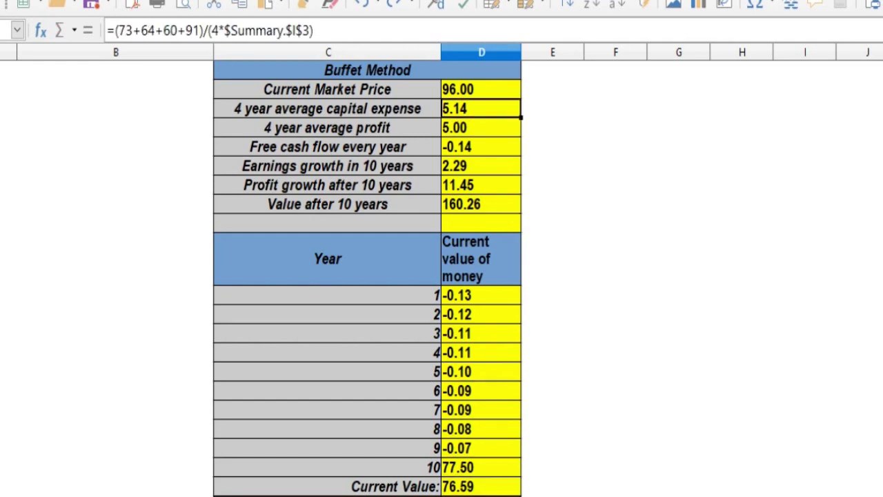
{"action": "key", "text": "Down"}
{"action": "key", "text": "Down"}
{"action": "key", "text": "Down"}
{"action": "key", "text": "Up"}
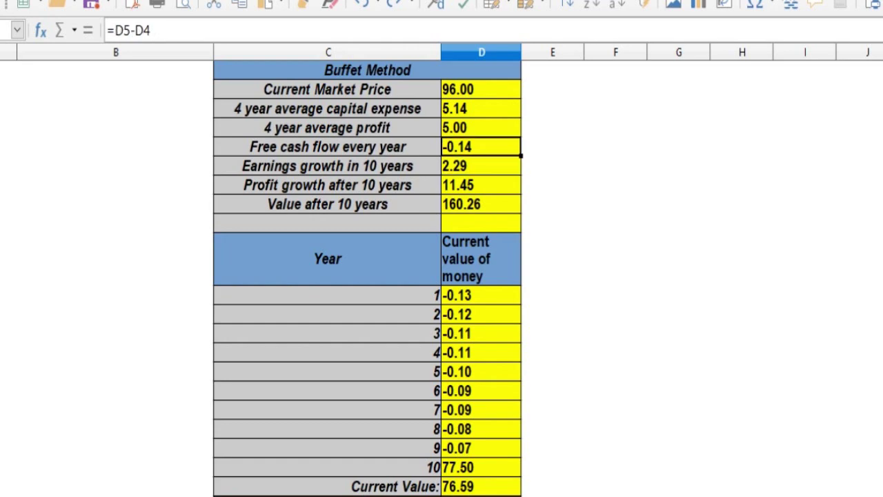
Step: Try a Free cash flow every year of 0 and examine its effect on the yearly discounted values and Current Value
{"action": "type", "text": "0"}
{"action": "key", "text": "Return"}
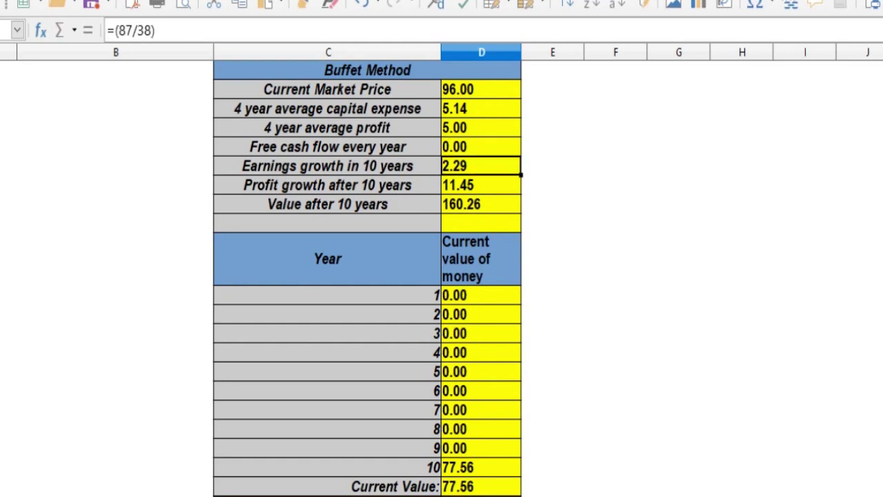
{"action": "key", "text": "Down"}
{"action": "key", "text": "Down"}
{"action": "key", "text": "Down"}
{"action": "key", "text": "Down"}
{"action": "key", "text": "Down"}
{"action": "key", "text": "Down"}
{"action": "key", "text": "Down"}
{"action": "key", "text": "Down"}
{"action": "key", "text": "Down"}
{"action": "key", "text": "Down"}
{"action": "key", "text": "Down"}
{"action": "key", "text": "Down"}
{"action": "key", "text": "Down"}
{"action": "key", "text": "Down"}
{"action": "key", "text": "Down"}
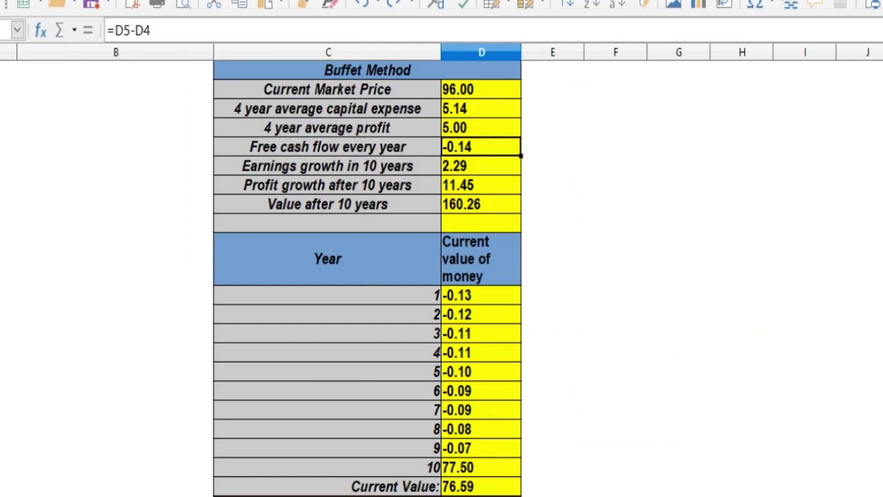
{"action": "left_click", "coordinate": [481, 486]}
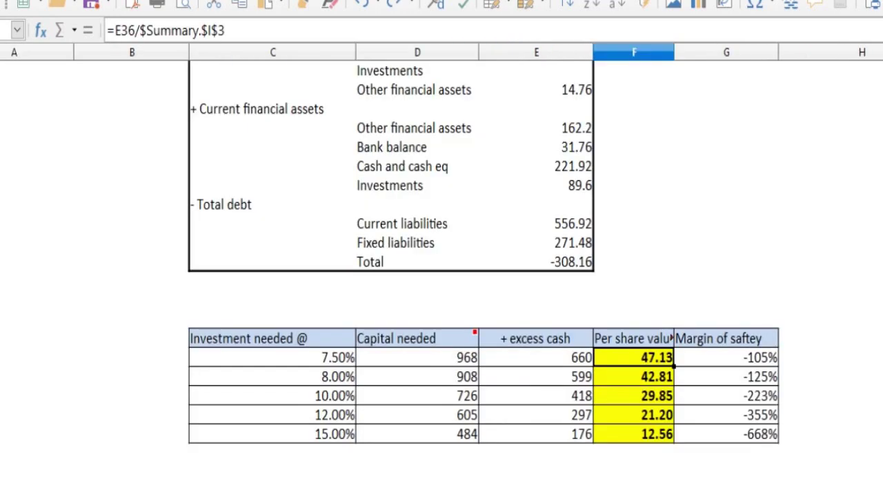
Step: Clear the Current liabilities and Fixed liabilities amounts under Total debt in the excess cash calculation
{"action": "left_click_drag", "start_coordinate": [537, 243], "coordinate": [537, 224]}
{"action": "key", "text": "Delete"}
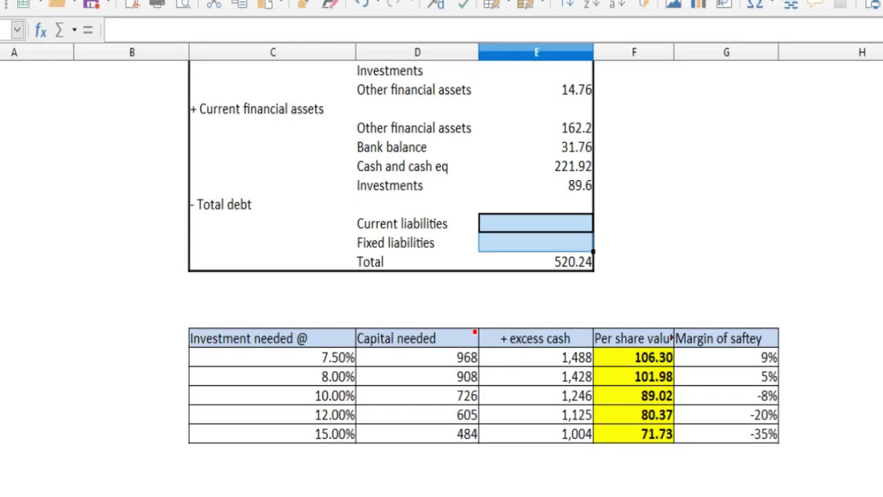
Step: Switch to the YouTube Studio channel comments in Chrome and expand the viewer's comment about NIIT LTD Stock values
{"action": "key", "text": "alt+Tab"}
{"action": "key", "text": "alt+Tab"}
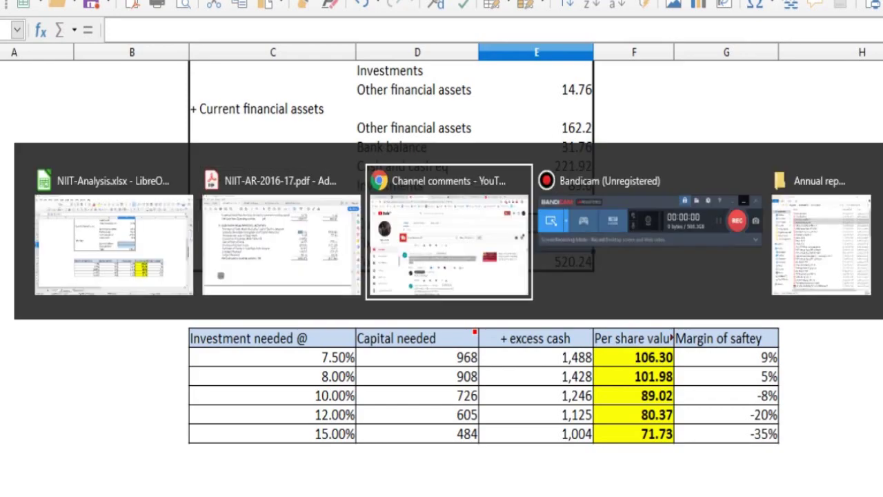
{"action": "scroll", "coordinate": [441, 345], "scroll_direction": "down", "scroll_amount": 4}
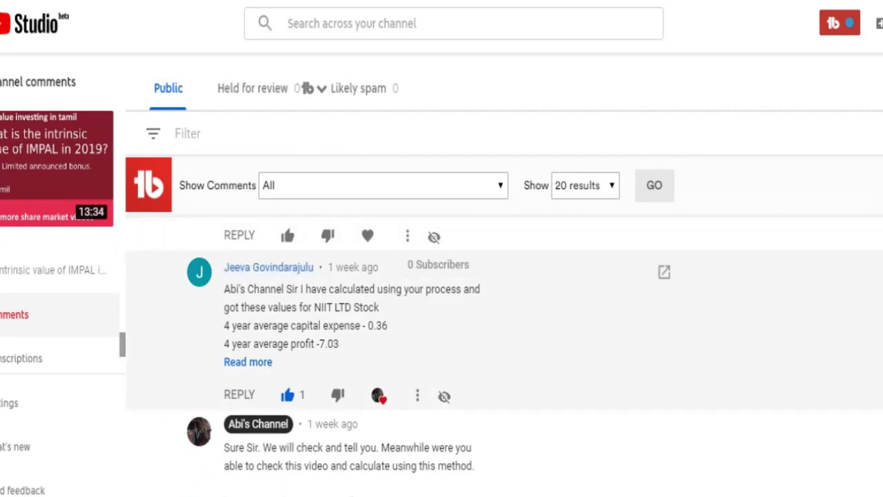
{"action": "left_click", "coordinate": [248, 363]}
{"action": "left_click", "coordinate": [306, 307]}
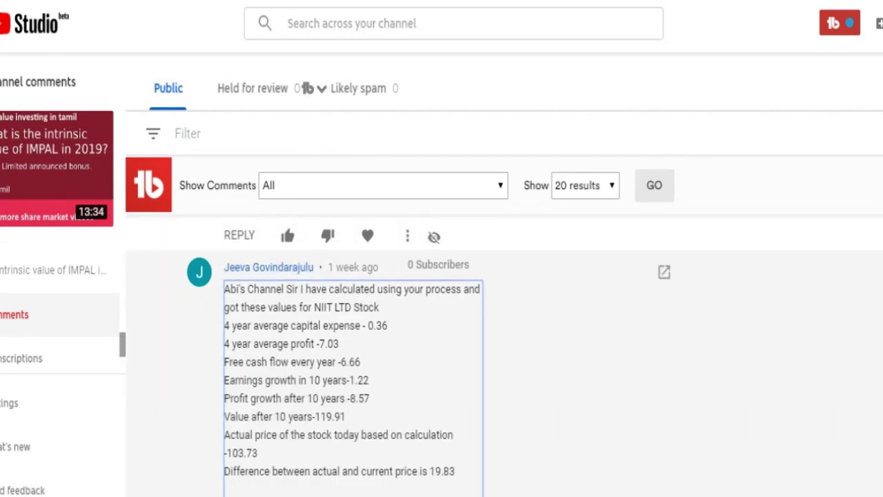
Step: Review the commenter's NIIT figures from average capital expense to Value after 10 years, highlighting the Earnings growth in 10 years line
{"action": "double_click", "coordinate": [305, 307]}
{"action": "left_click_drag", "start_coordinate": [229, 308], "coordinate": [332, 416]}
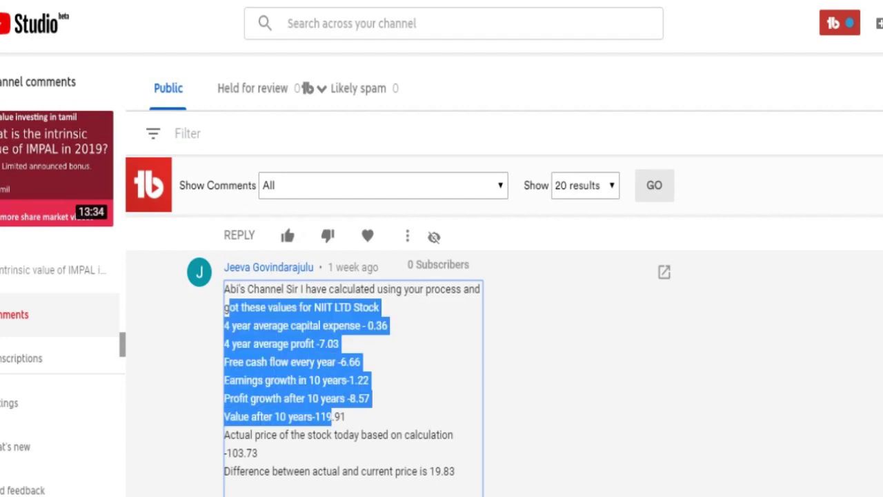
{"action": "left_click", "coordinate": [332, 417]}
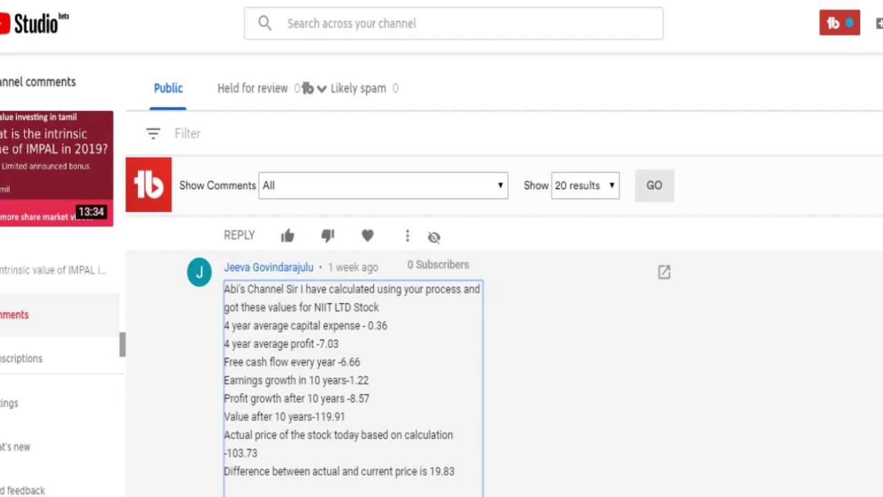
{"action": "triple_click", "coordinate": [297, 380]}
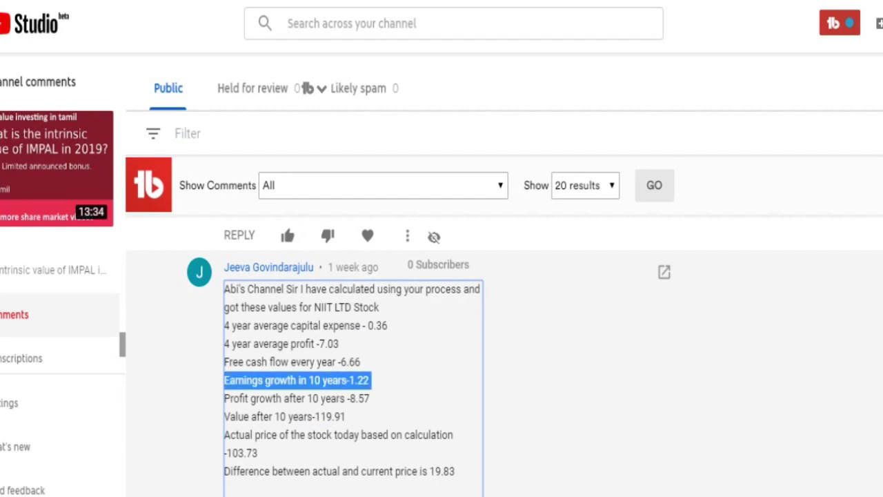